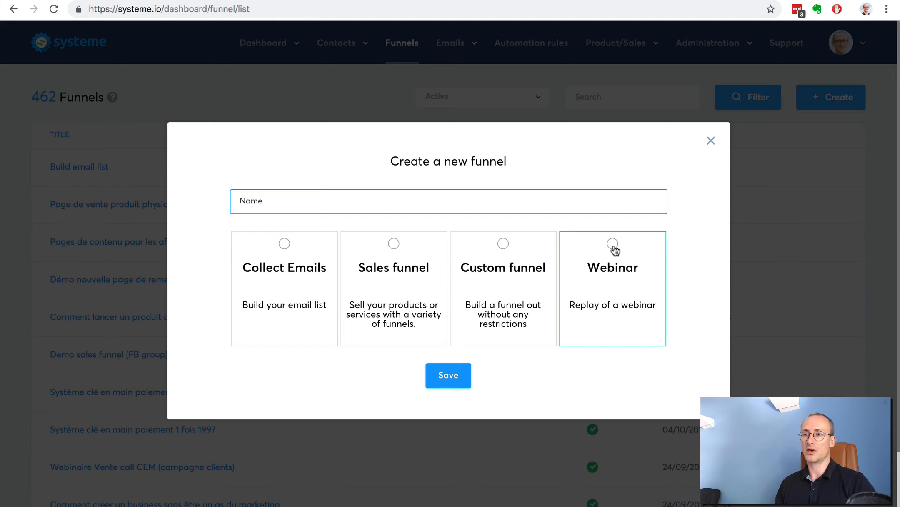
# - Create a Collect Emails funnel named "Build my email list"
pyautogui.click(285, 244)
pyautogui.click(288, 197)
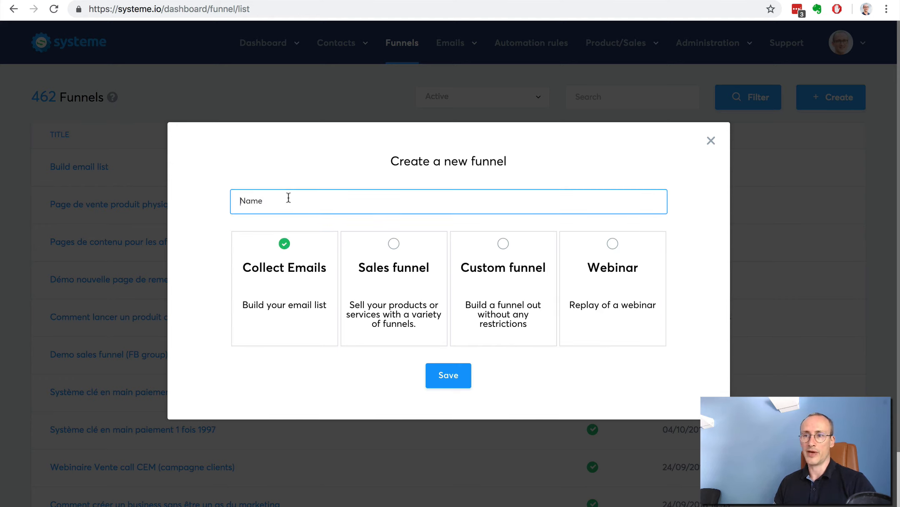
pyautogui.write('Build')
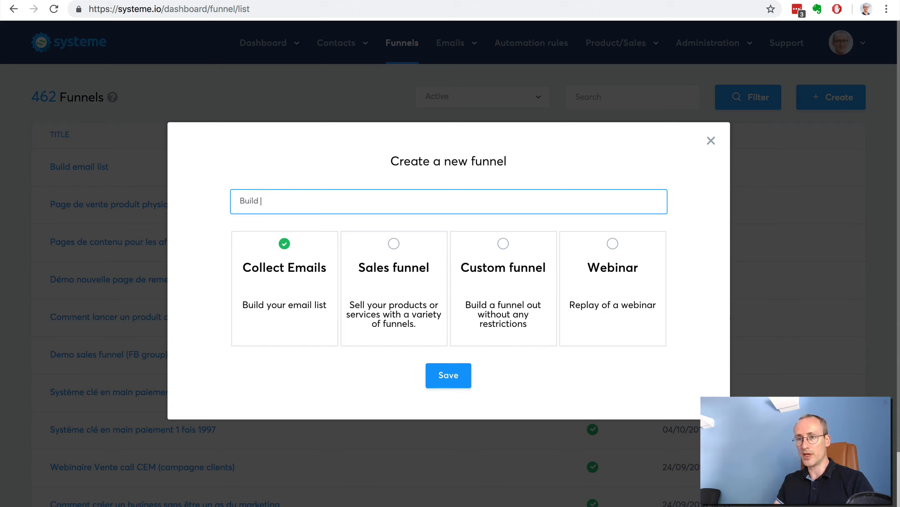
pyautogui.write(' my em')
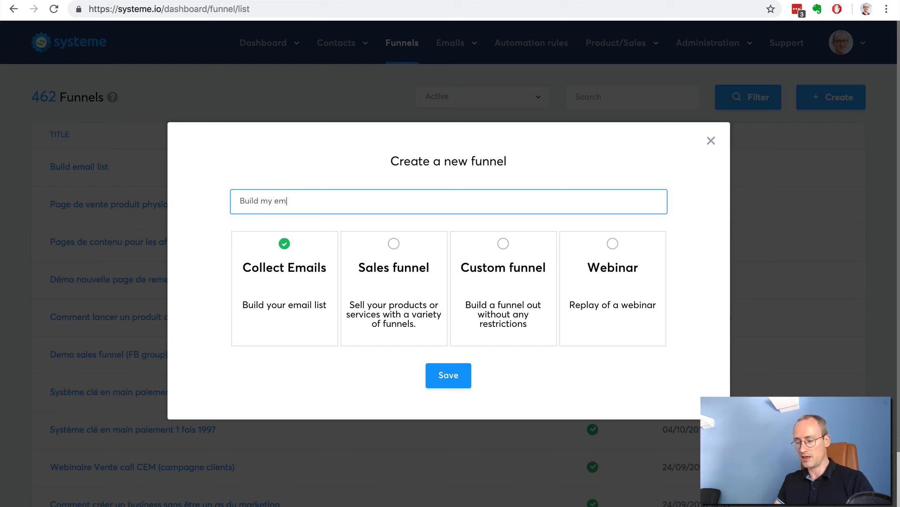
pyautogui.write('ail list')
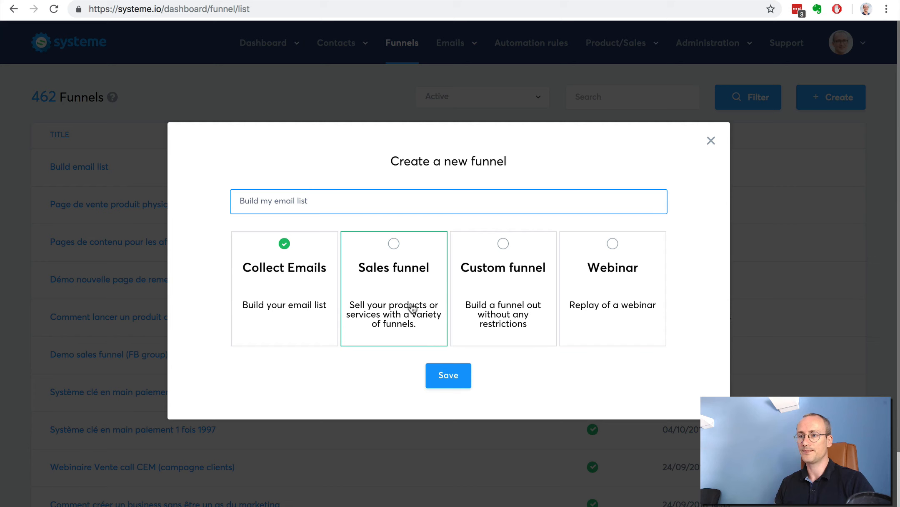
pyautogui.click(449, 372)
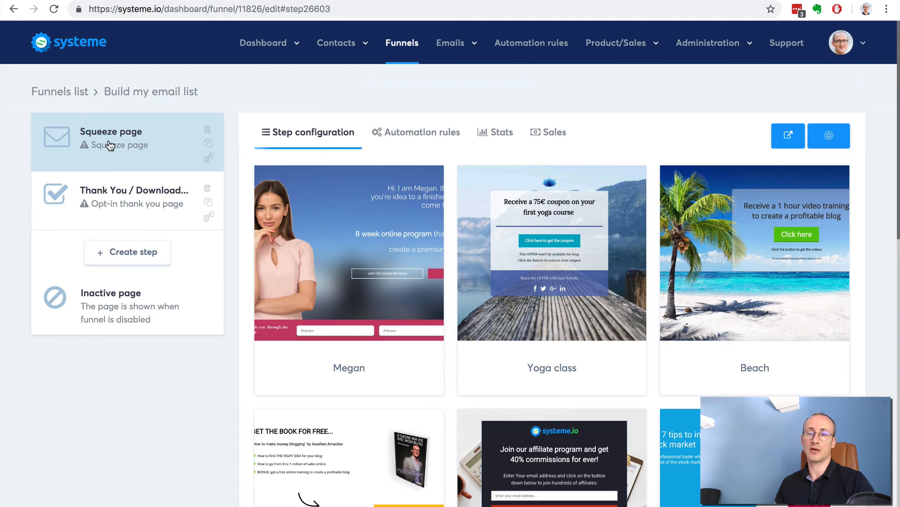
# - Review the thank-you and squeeze page templates, and choose the affiliate program "Squeeze page" template for the funnel's squeeze page
pyautogui.click(104, 198)
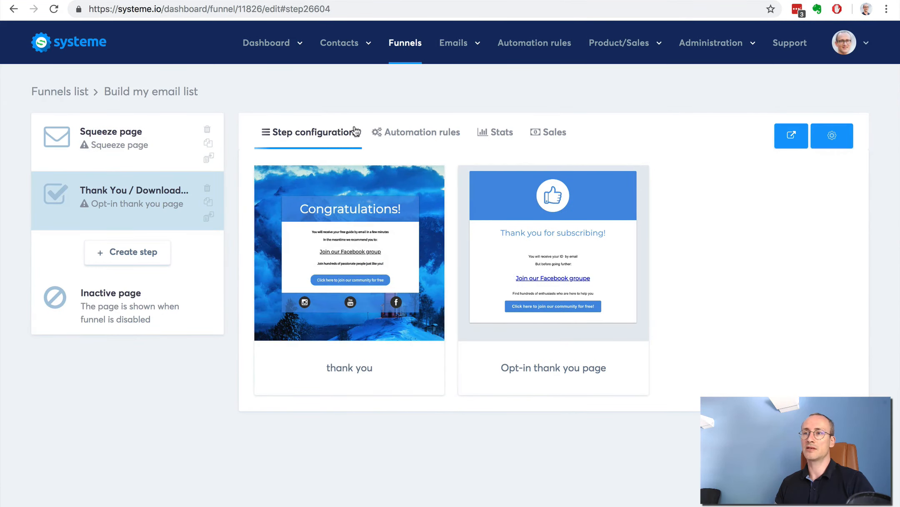
pyautogui.click(71, 136)
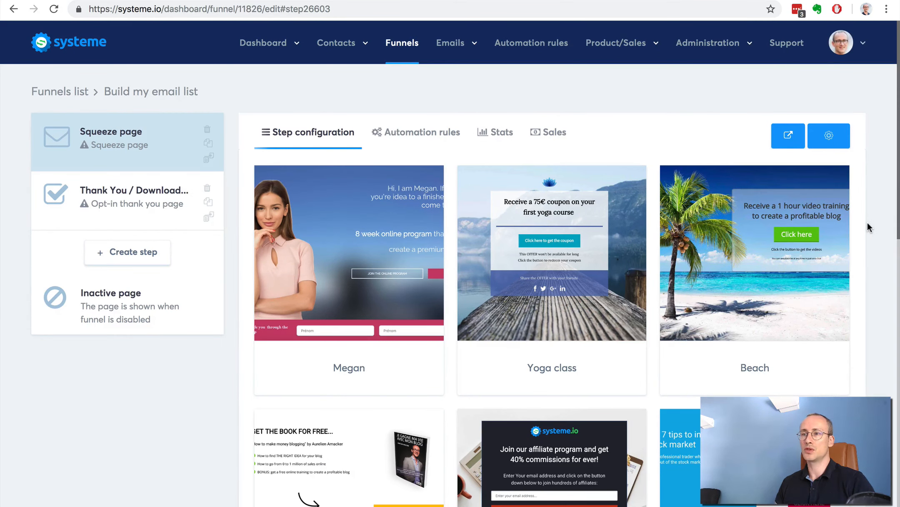
pyautogui.scroll(-10, 867, 225)
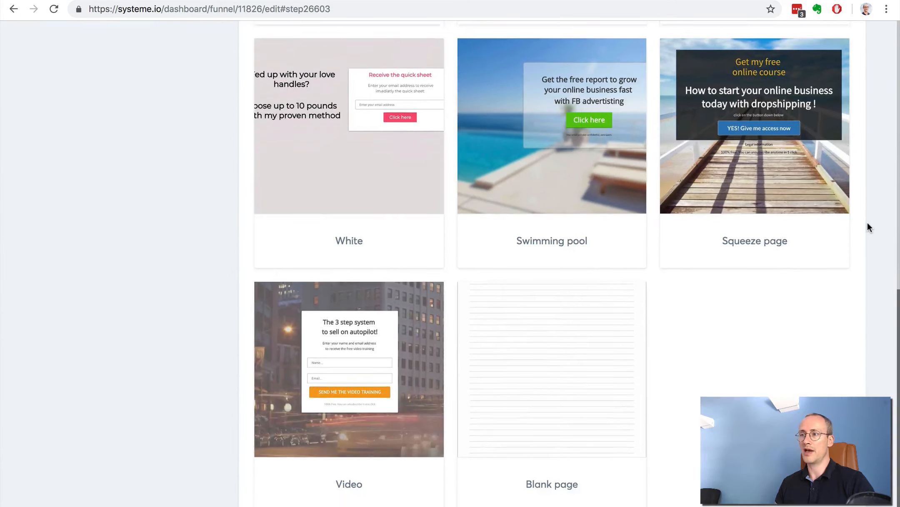
pyautogui.scroll(10, 867, 225)
pyautogui.scroll(2, 867, 221)
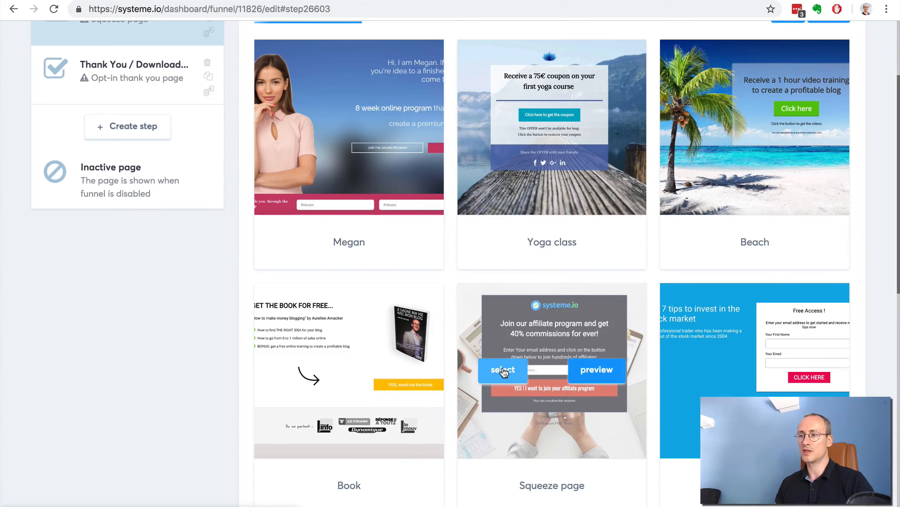
pyautogui.click(503, 369)
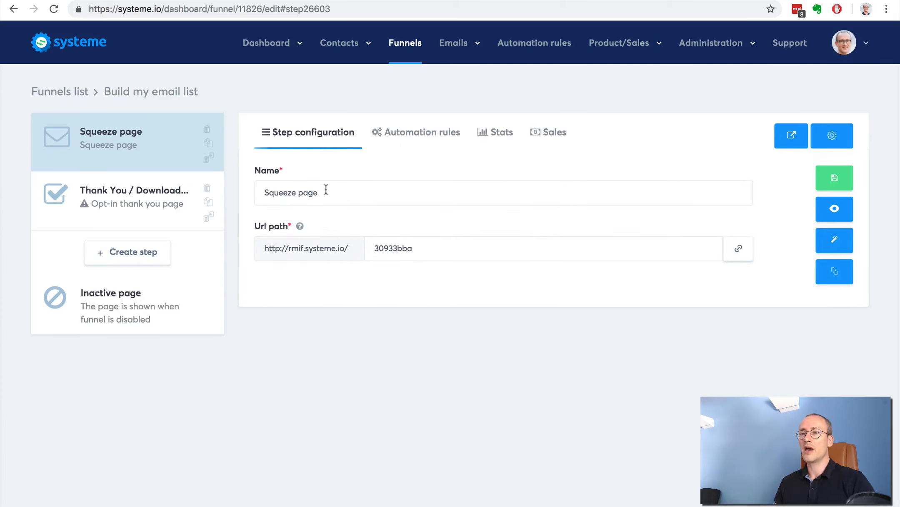
# - Open the funnel's squeeze page in the page editor, keeping its name and URL path
pyautogui.moveTo(327, 192); pyautogui.dragTo(257, 190)
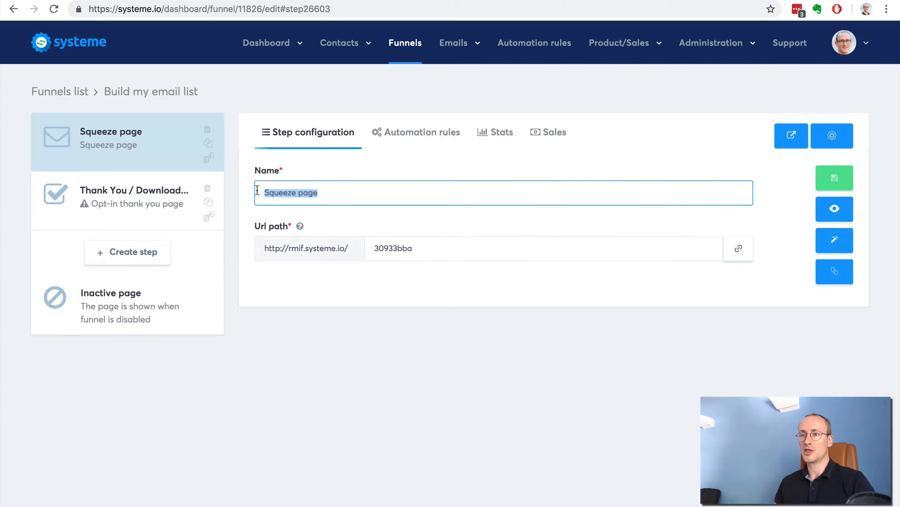
pyautogui.click(304, 190)
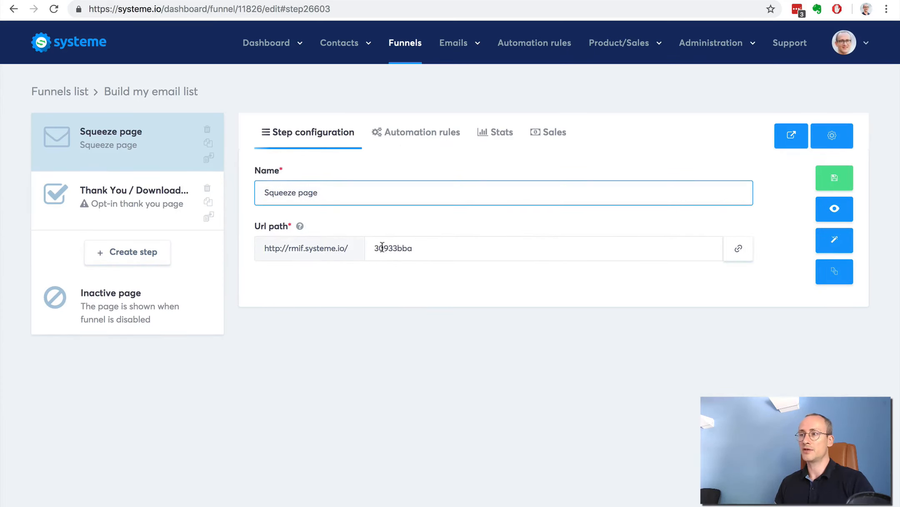
pyautogui.click(832, 242)
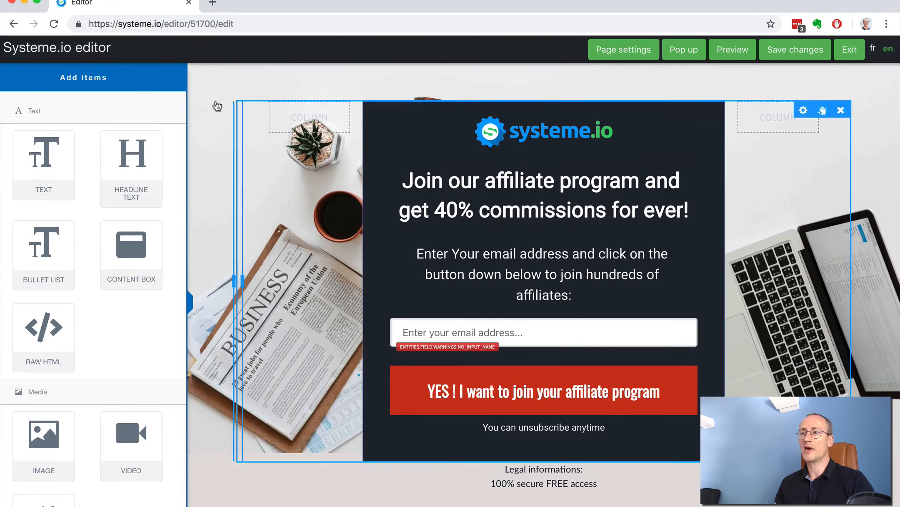
# - Add a video element between the headline and the email instructions, and set its top margin to 26
pyautogui.scroll(-7, 73, 345)
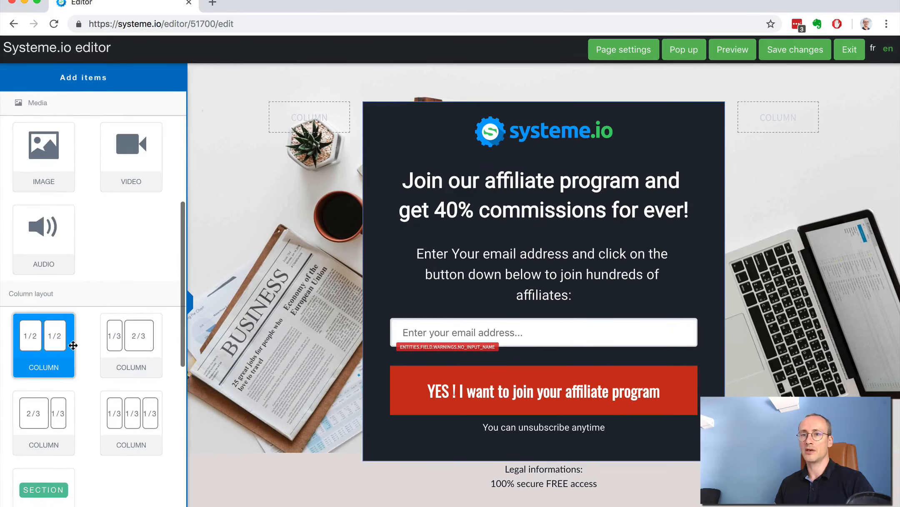
pyautogui.moveTo(125, 171); pyautogui.dragTo(515, 228)
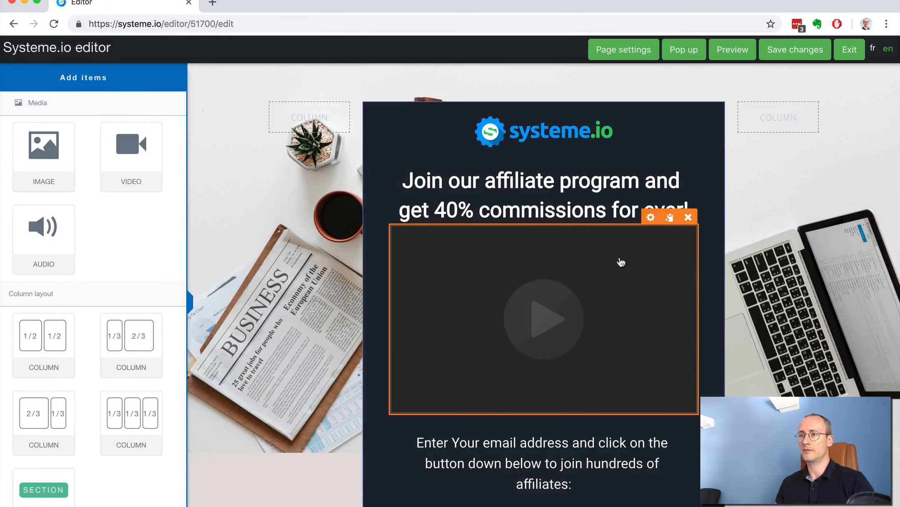
pyautogui.scroll(-5, 66, 249)
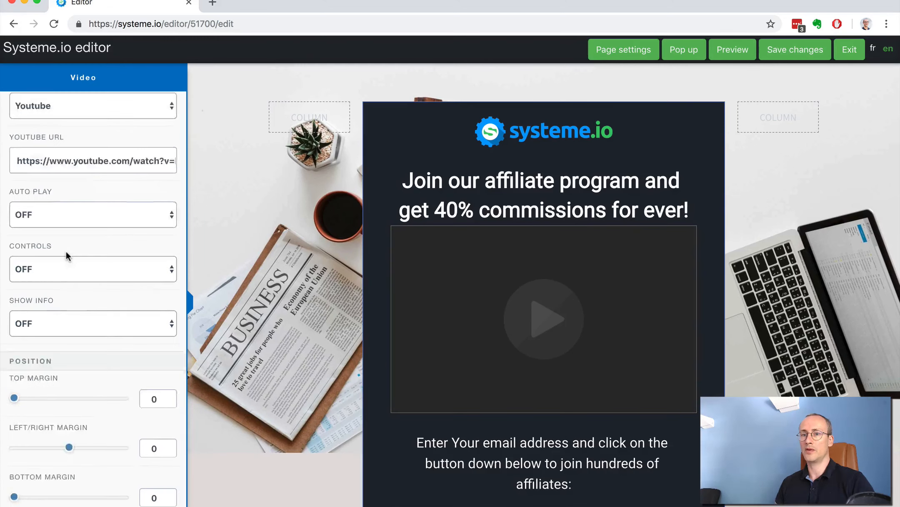
pyautogui.moveTo(15, 236); pyautogui.dragTo(29, 237)
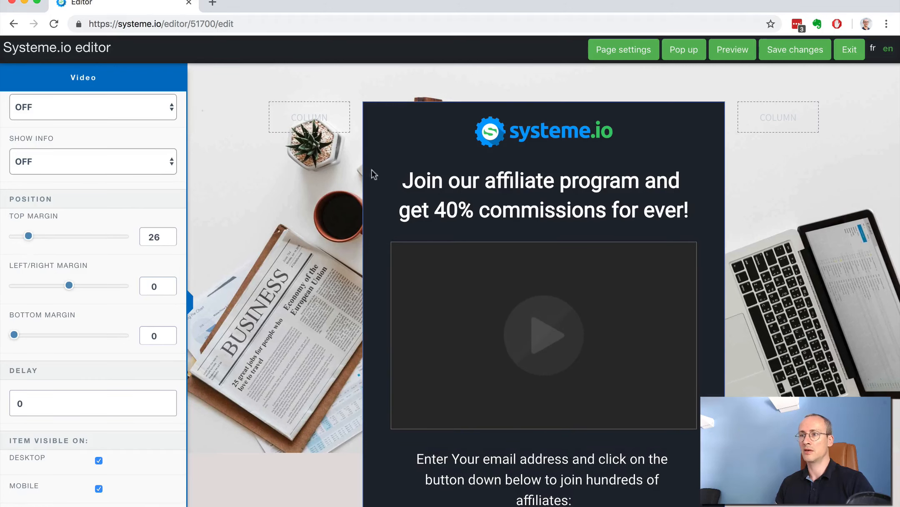
# - Widen the dark central column on both sides, narrowing the two empty outer columns
pyautogui.click(453, 132)
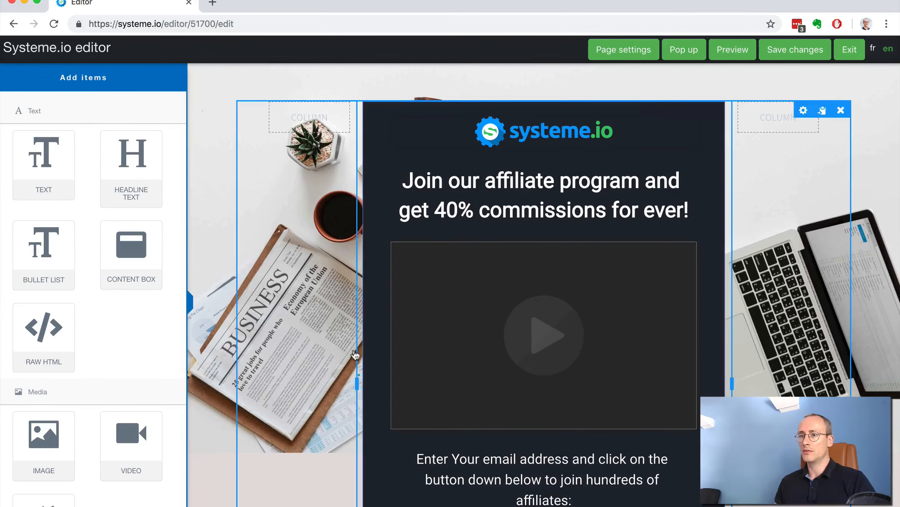
pyautogui.moveTo(357, 380); pyautogui.dragTo(299, 380)
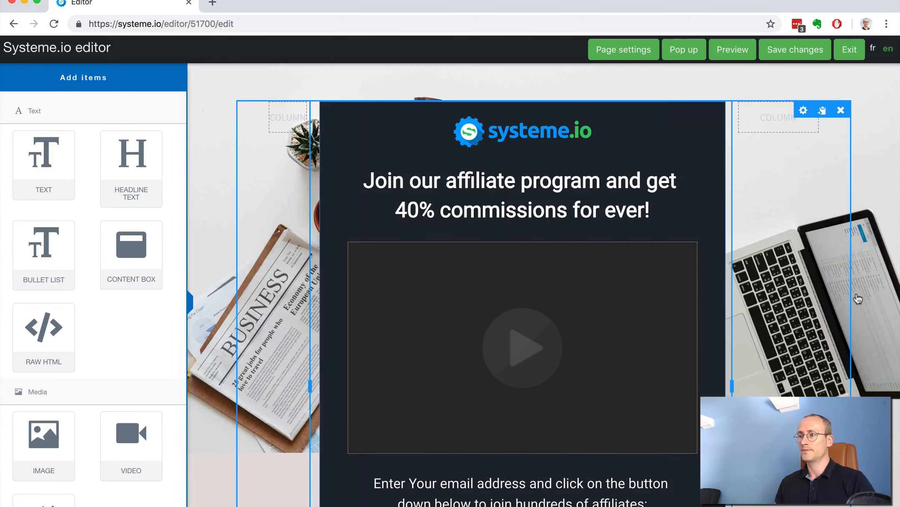
pyautogui.click(729, 381)
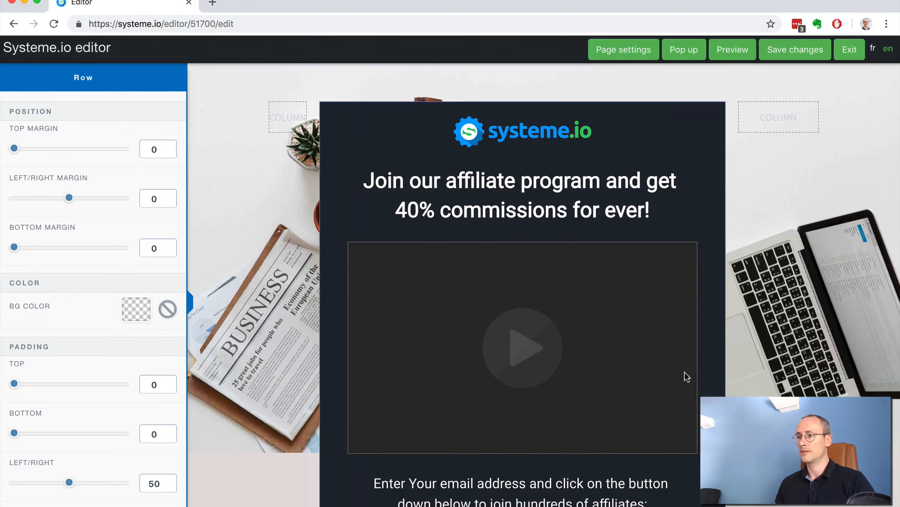
pyautogui.click(696, 204)
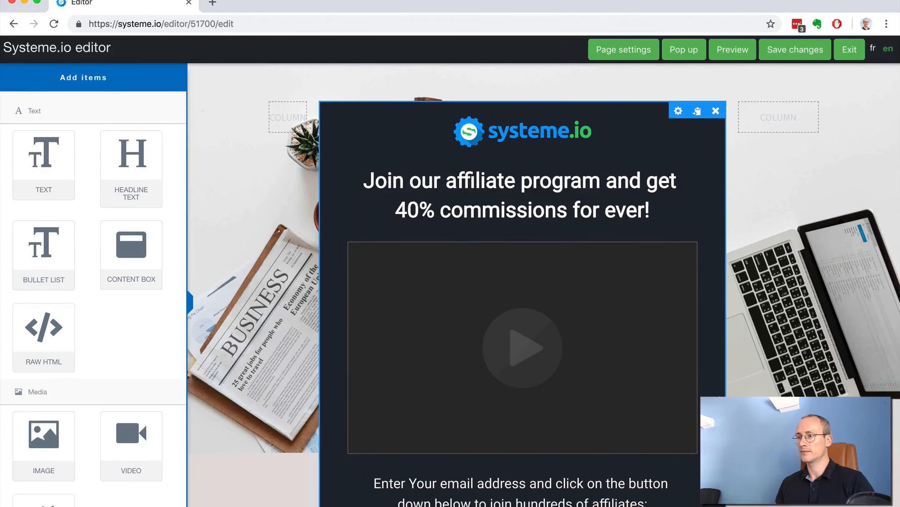
pyautogui.moveTo(731, 385); pyautogui.dragTo(769, 384)
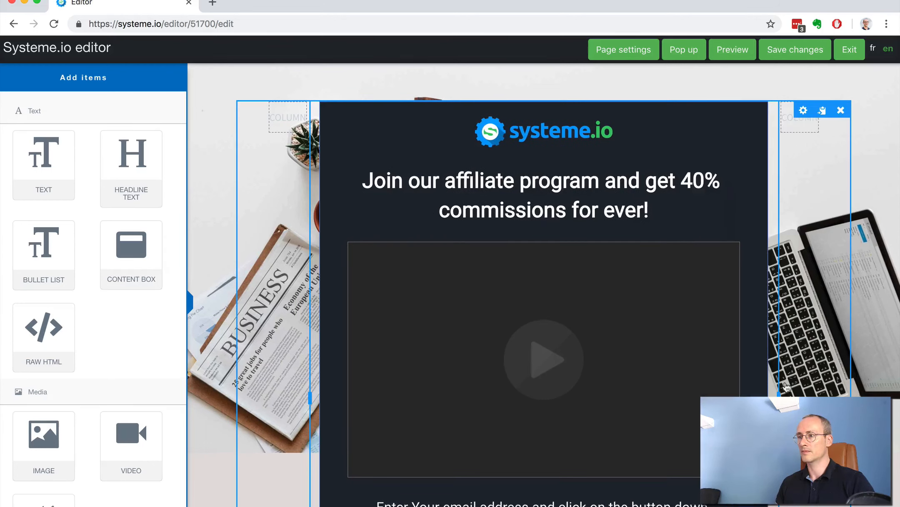
pyautogui.scroll(-7, 92, 286)
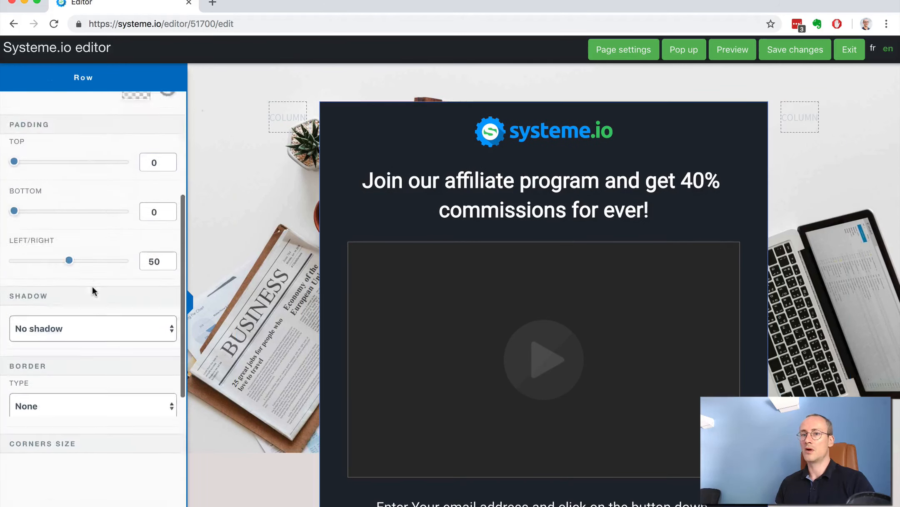
pyautogui.click(284, 146)
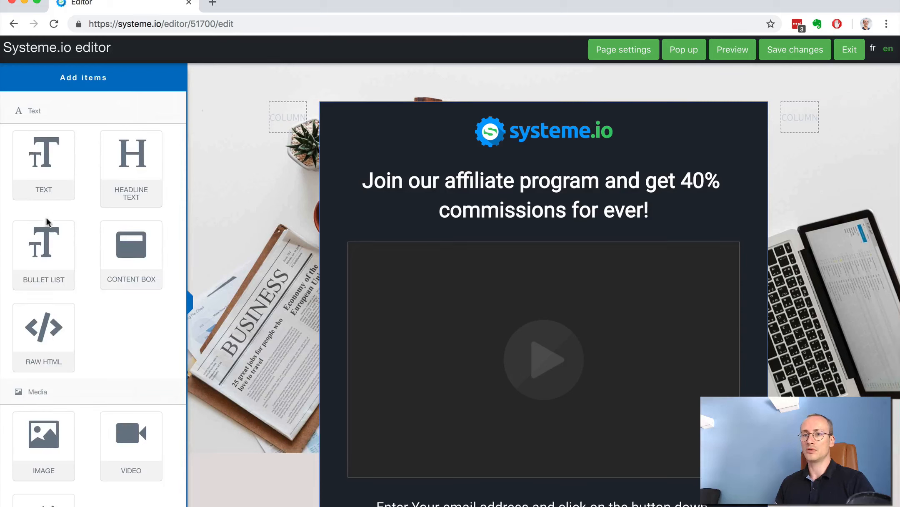
# - Add a form input above the email address field and set its input type to First name
pyautogui.scroll(-6, 46, 250)
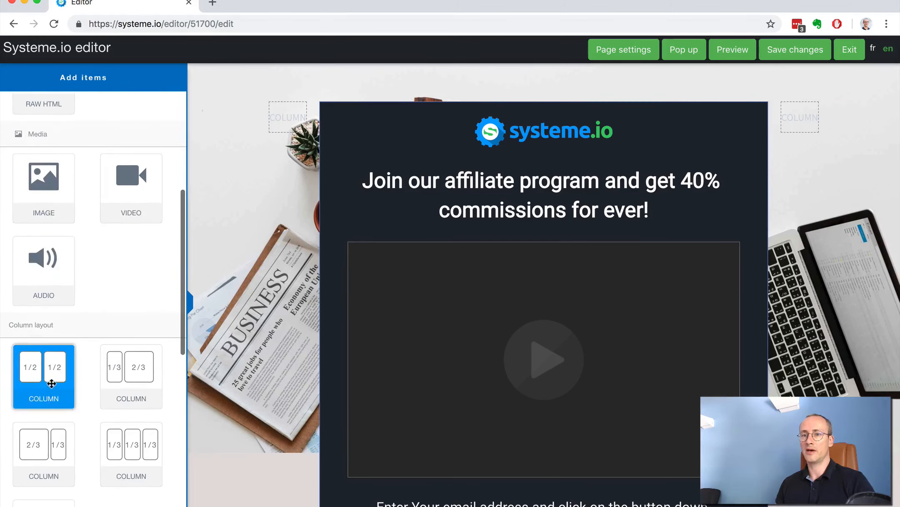
pyautogui.scroll(-3, 49, 292)
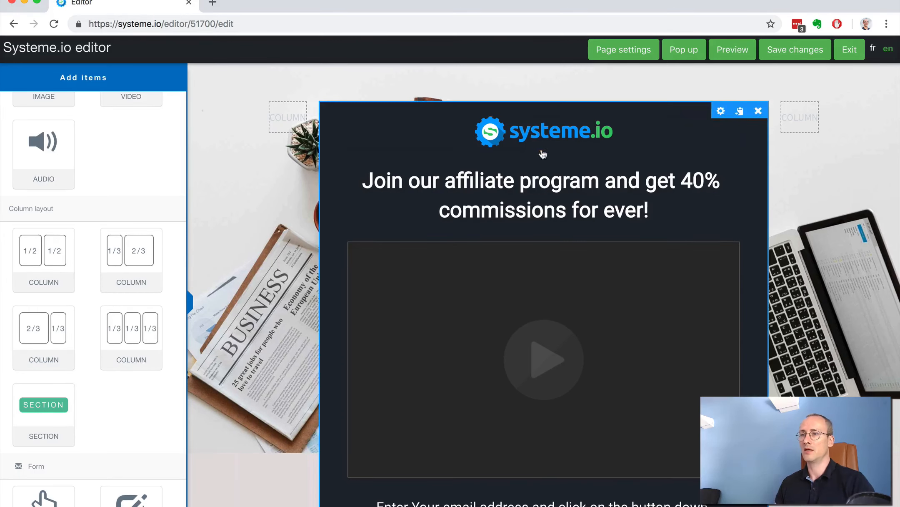
pyautogui.scroll(-5, 682, 237)
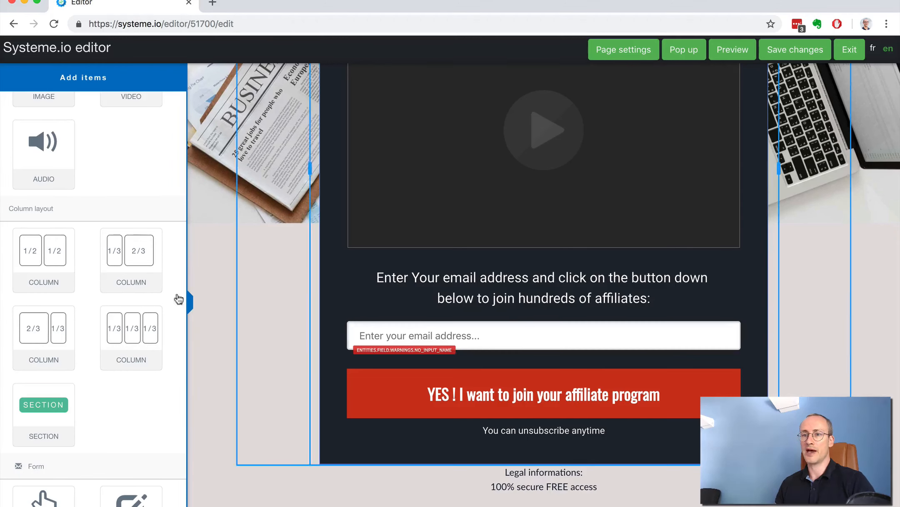
pyautogui.scroll(-6, 135, 289)
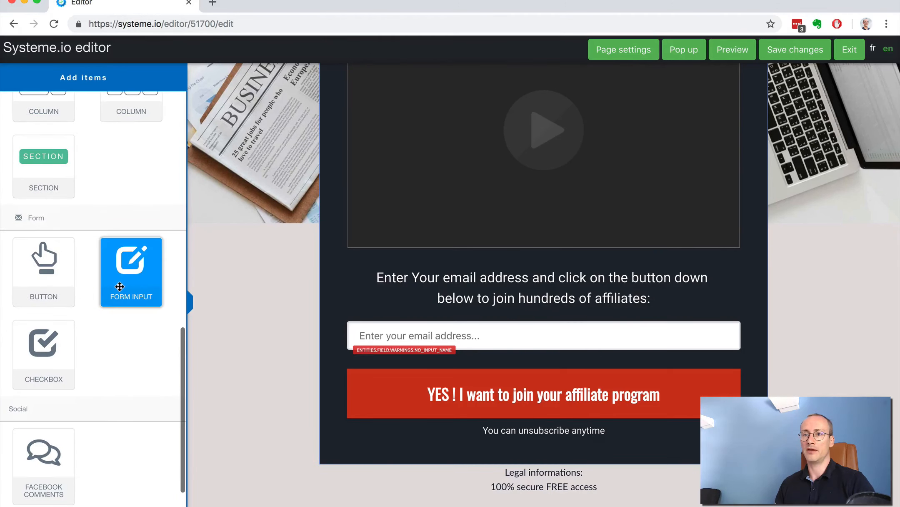
pyautogui.moveTo(124, 283); pyautogui.dragTo(423, 316)
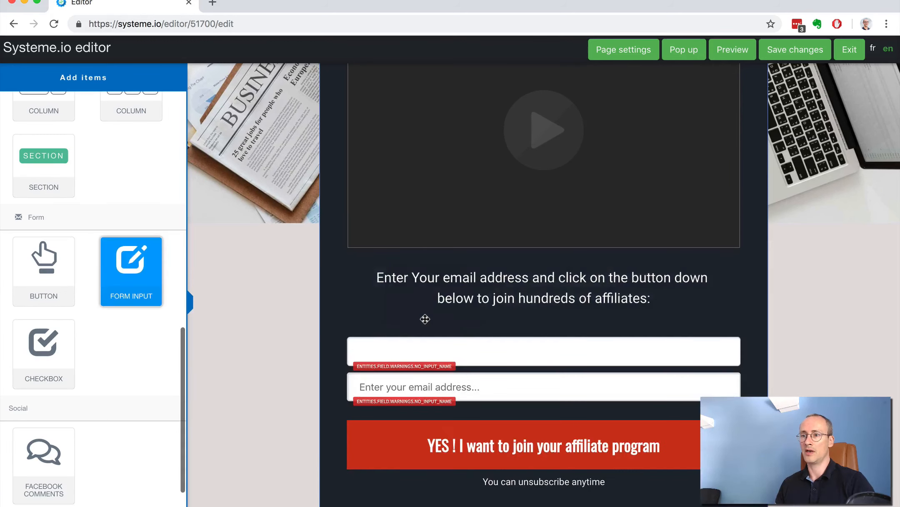
pyautogui.click(453, 357)
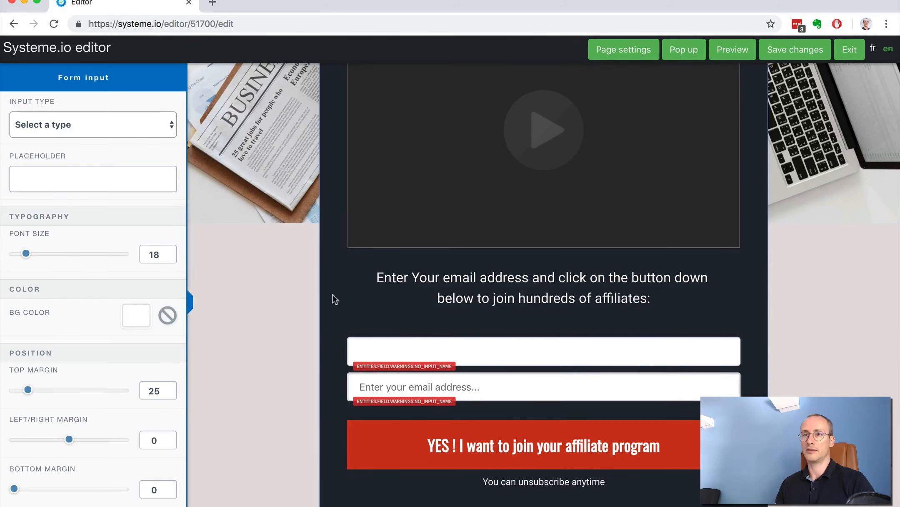
pyautogui.click(90, 125)
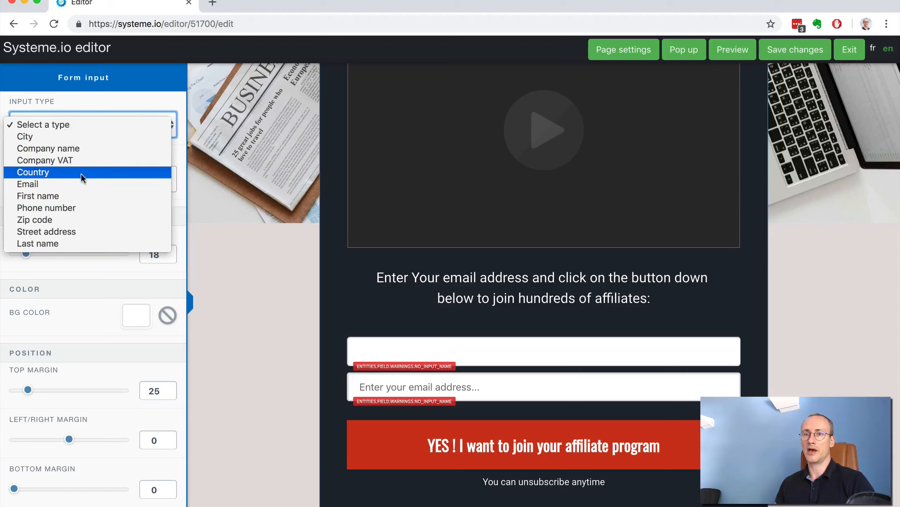
pyautogui.click(73, 196)
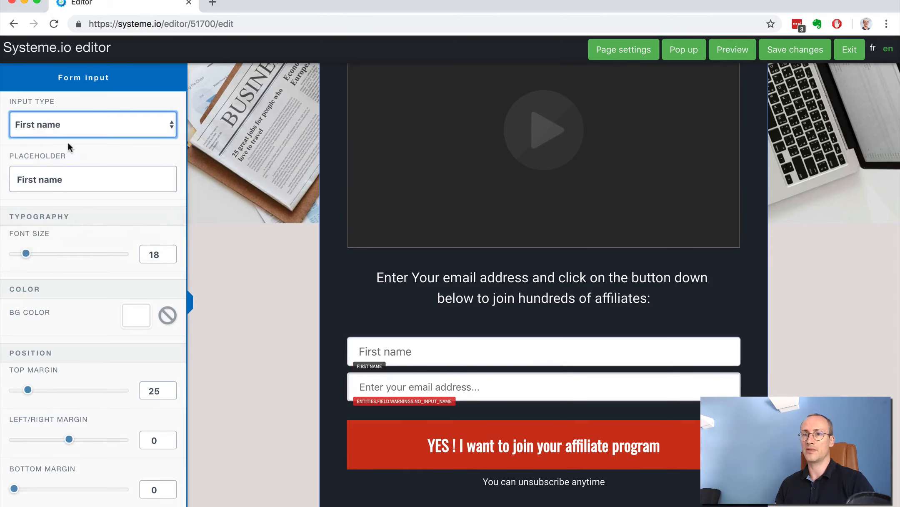
# - Change the placeholder of the first name field to "Enter your first name"
pyautogui.click(22, 180)
pyautogui.press('BackSpace')
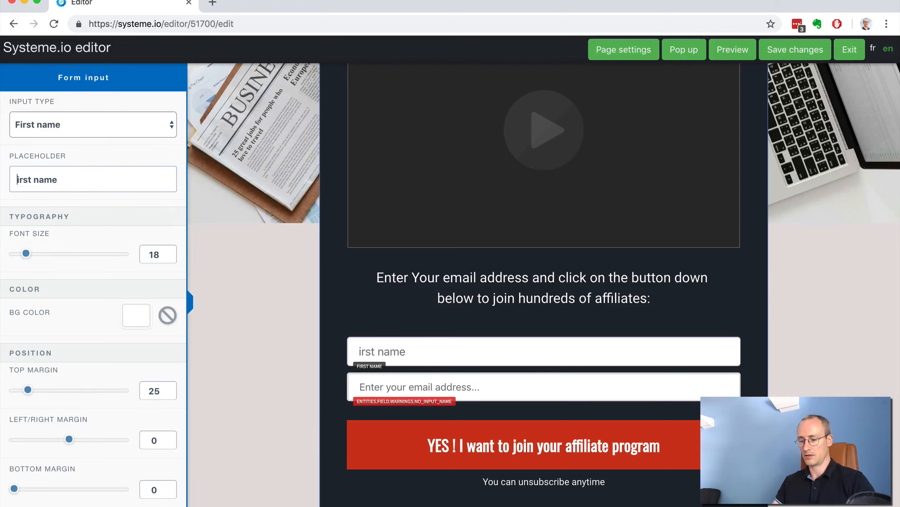
pyautogui.write('Enter uour')
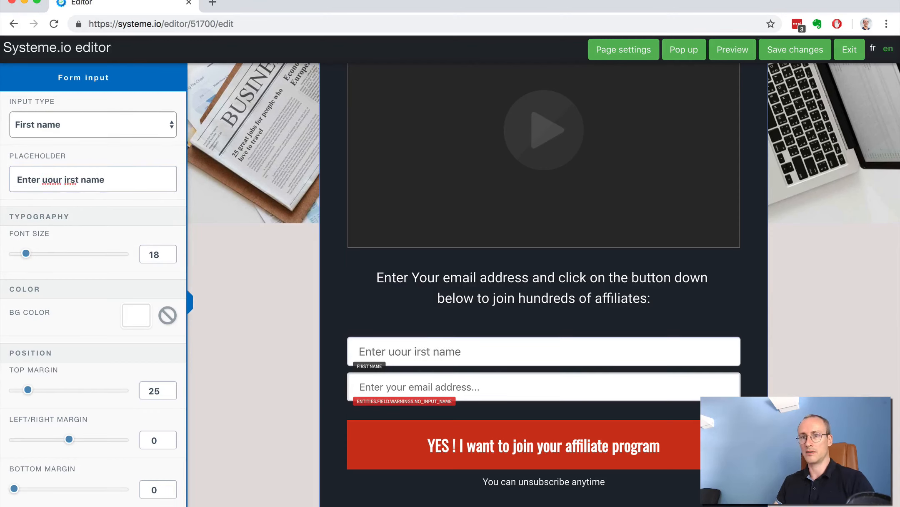
pyautogui.press('BackSpace')
pyautogui.press('BackSpace')
pyautogui.press('BackSpace')
pyautogui.press('BackSpace')
pyautogui.press('BackSpace')
pyautogui.write('y')
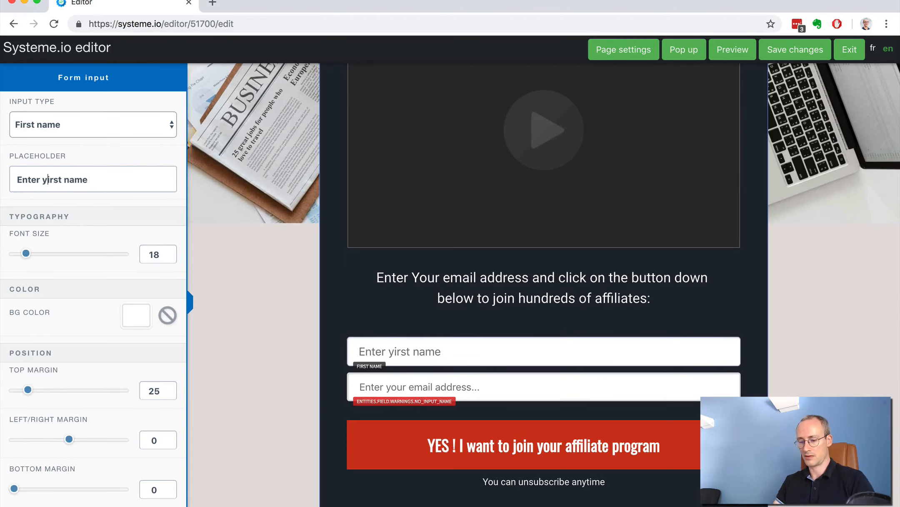
pyautogui.write('our f')
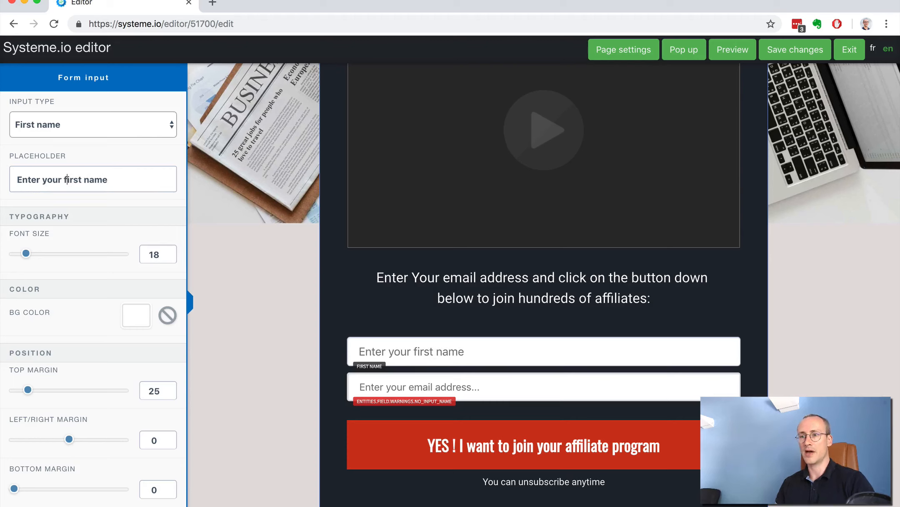
# - Set the top margin of the email address field to 13
pyautogui.click(396, 376)
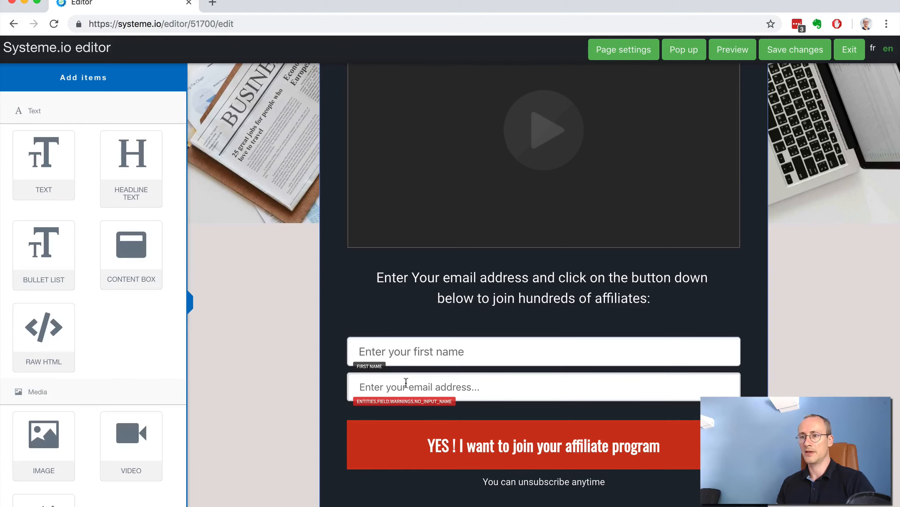
pyautogui.click(405, 381)
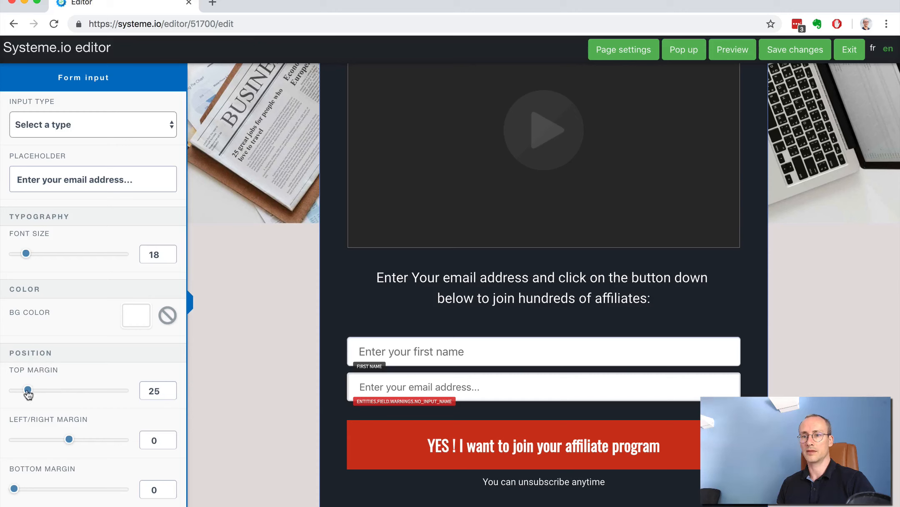
pyautogui.moveTo(28, 392); pyautogui.dragTo(22, 392)
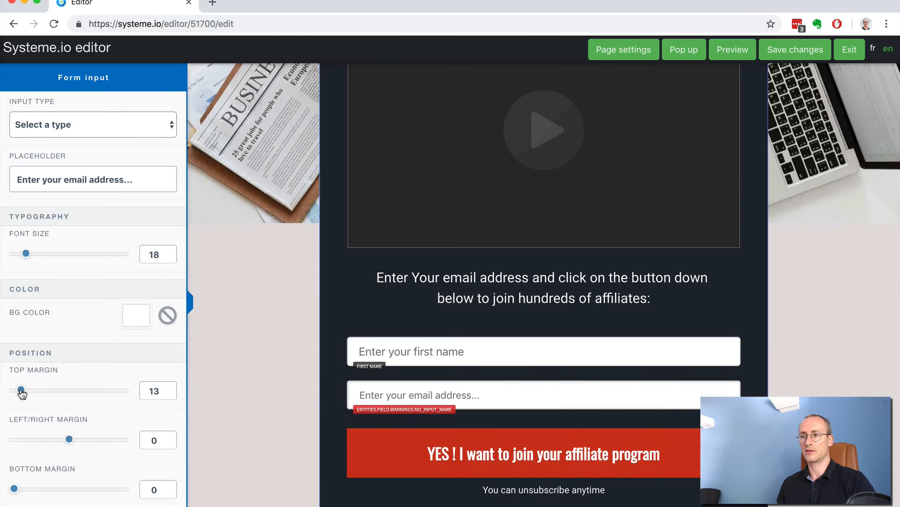
pyautogui.click(237, 299)
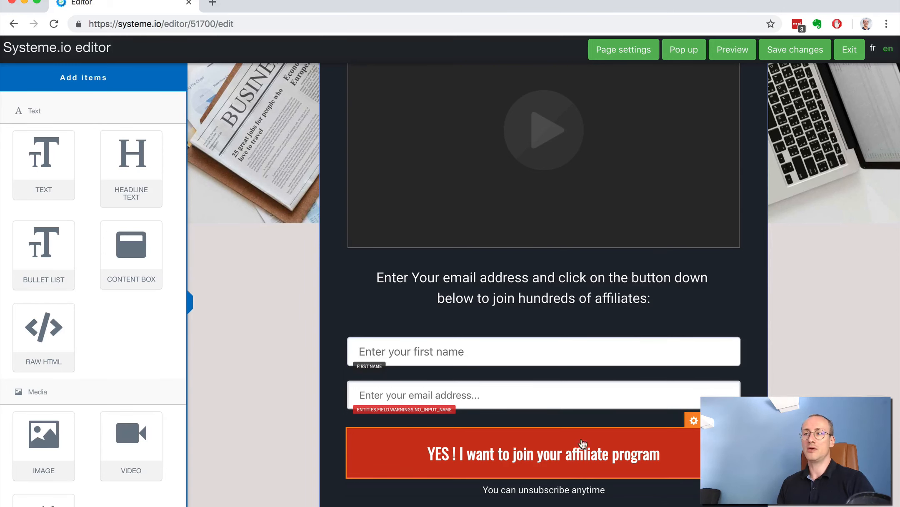
# - Save the changes to the squeeze page and exit the page editor
pyautogui.scroll(5, 832, 222)
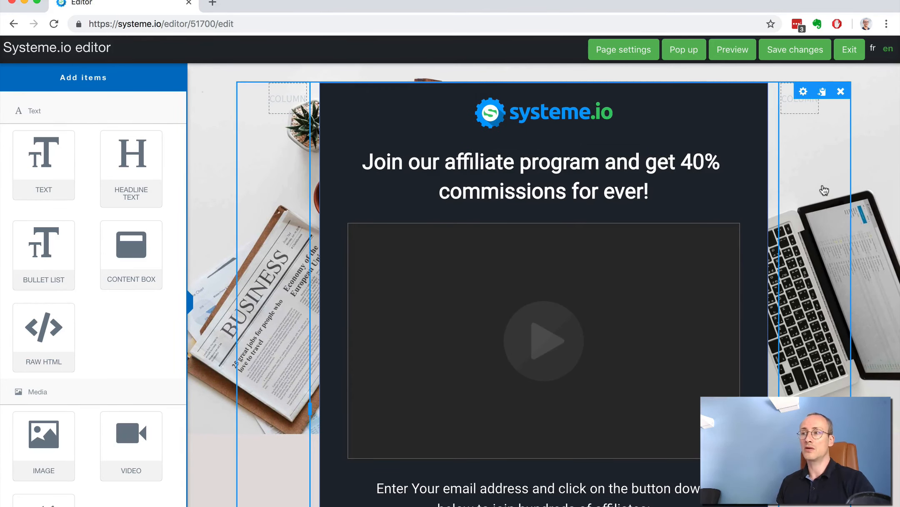
pyautogui.scroll(1, 823, 177)
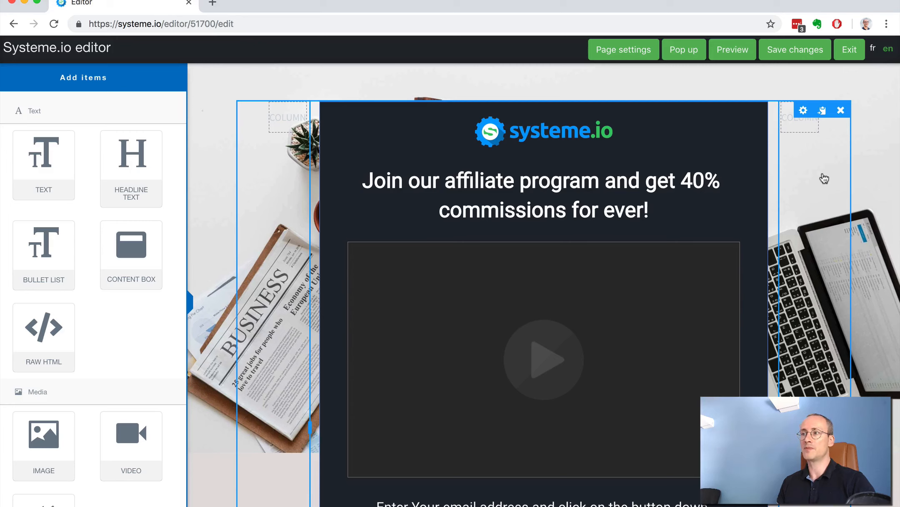
pyautogui.click(795, 52)
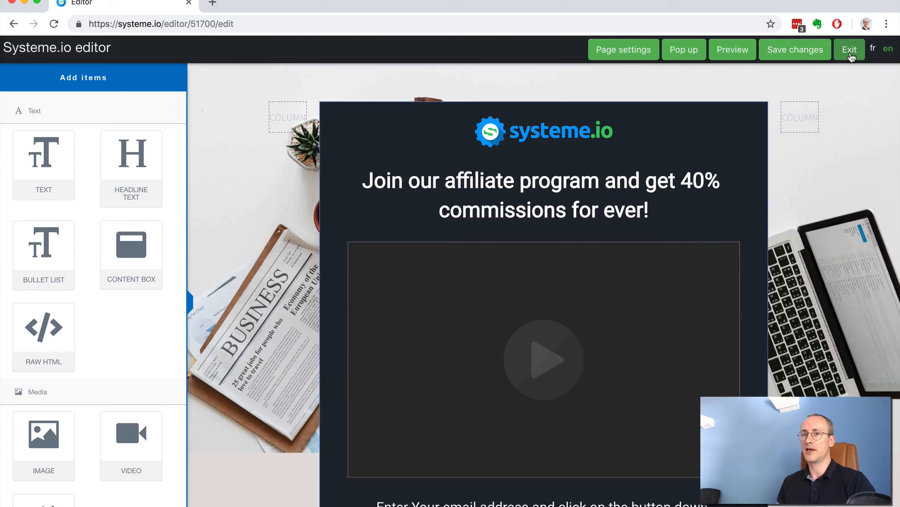
pyautogui.click(850, 54)
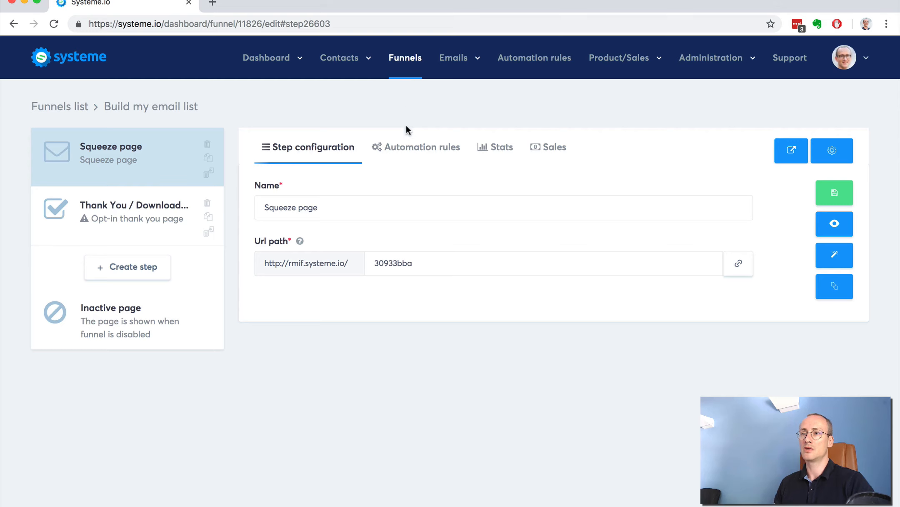
# - Save an automation rule for the squeeze page that adds the Contacts tag when a contact subscribes to the form
pyautogui.click(411, 153)
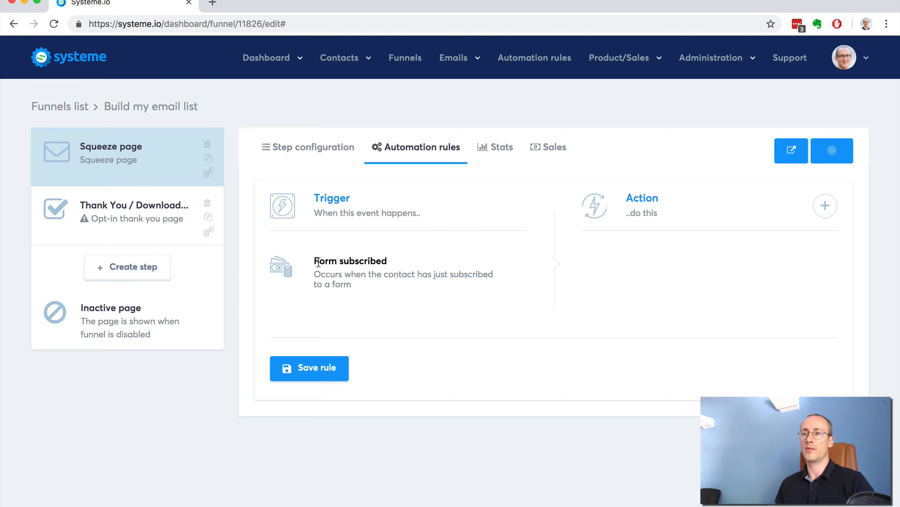
pyautogui.click(823, 205)
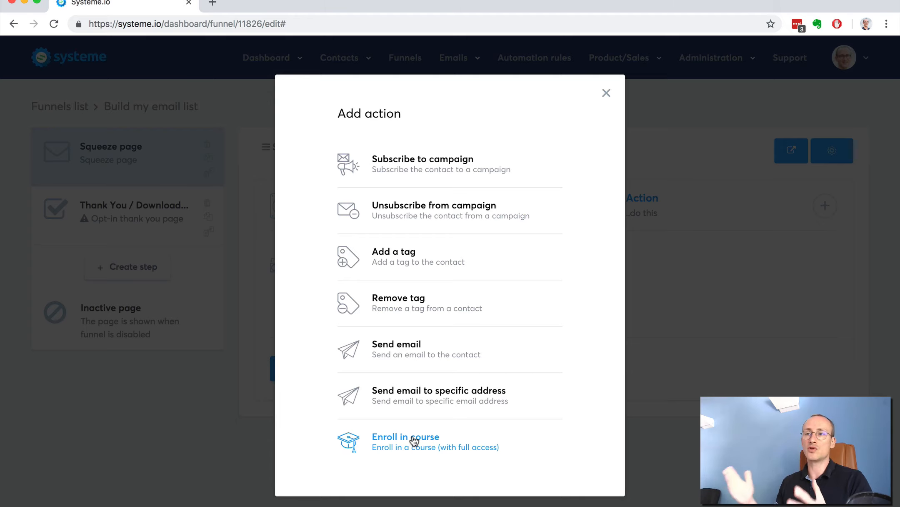
pyautogui.click(394, 259)
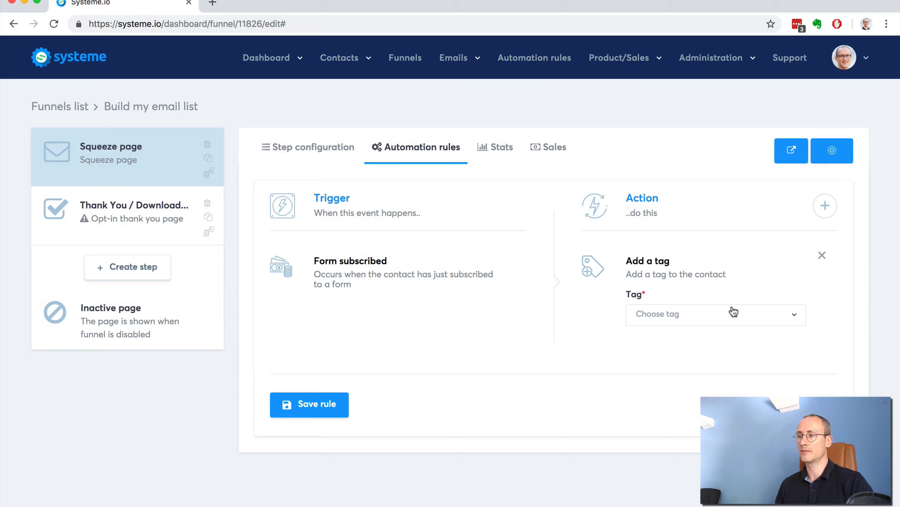
pyautogui.click(733, 316)
pyautogui.write('conta')
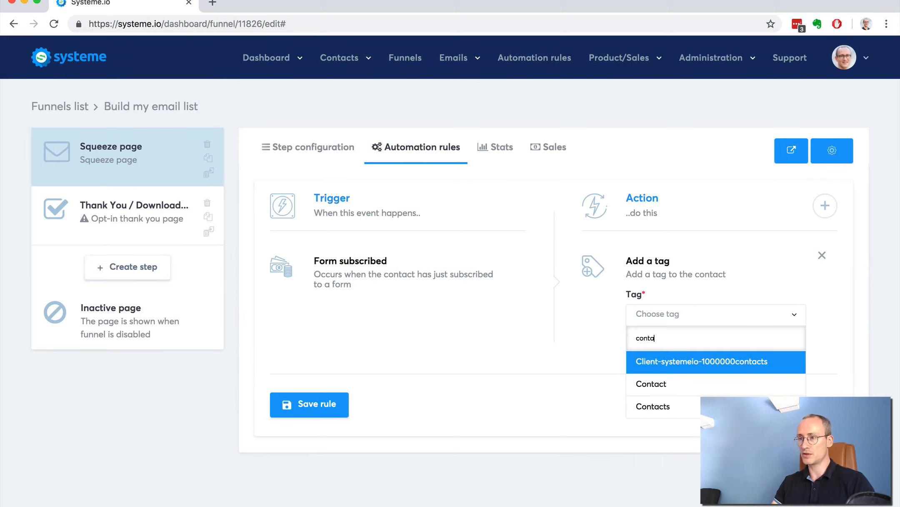
pyautogui.press('Down')
pyautogui.press('Down')
pyautogui.press('Return')
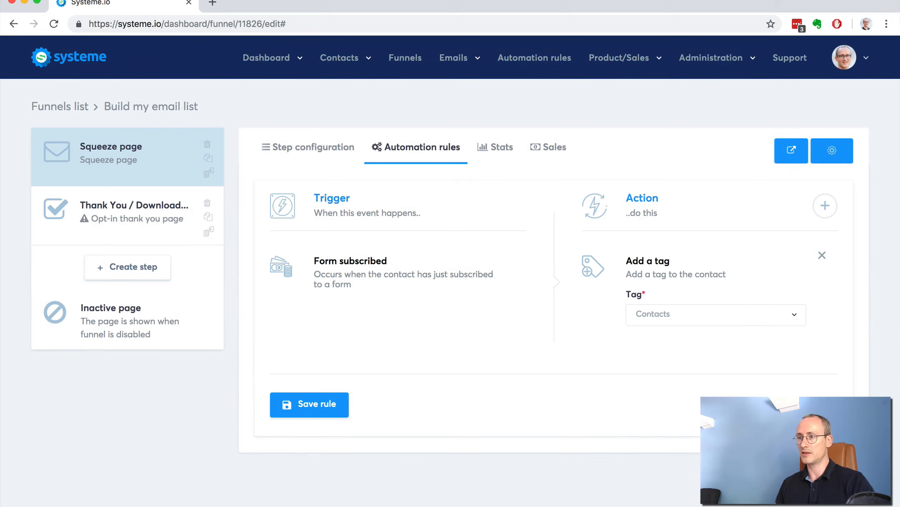
pyautogui.click(302, 401)
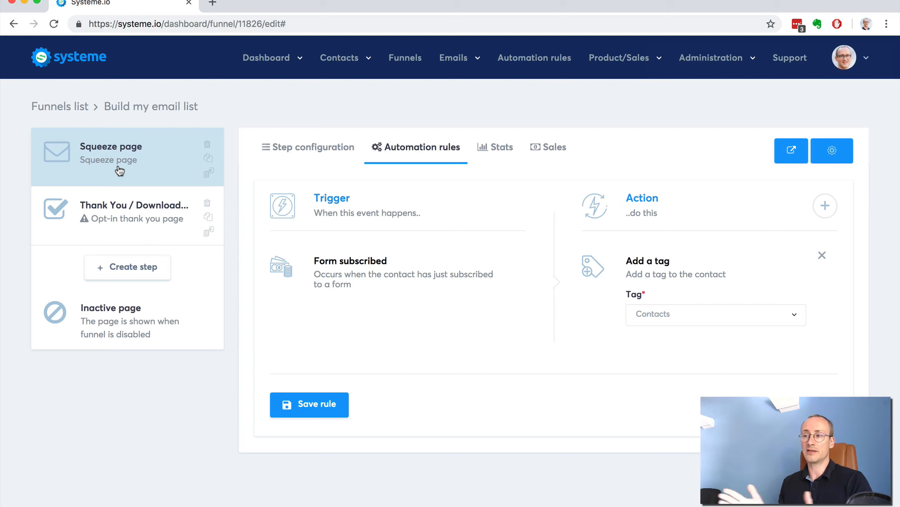
# - Apply the "Opt-in thank you page" template to the Thank You / Download Page step and save the step
pyautogui.click(125, 208)
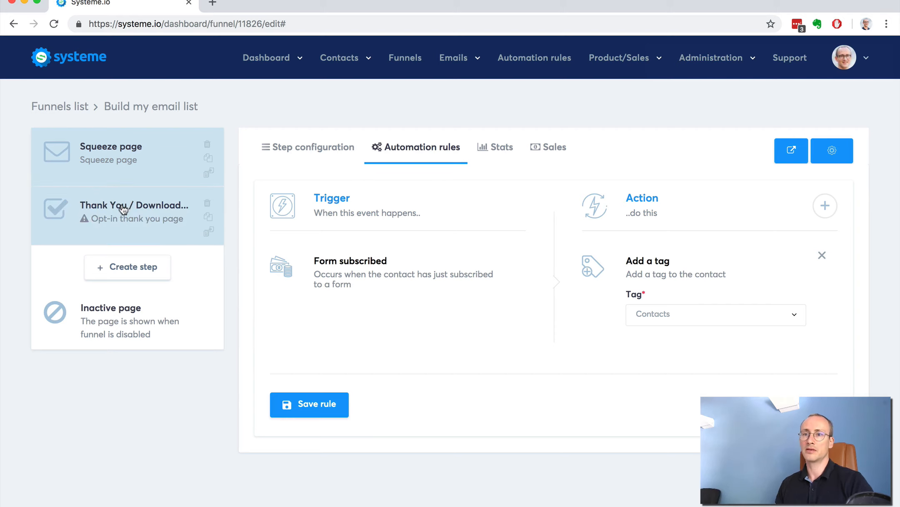
pyautogui.moveTo(530, 286)
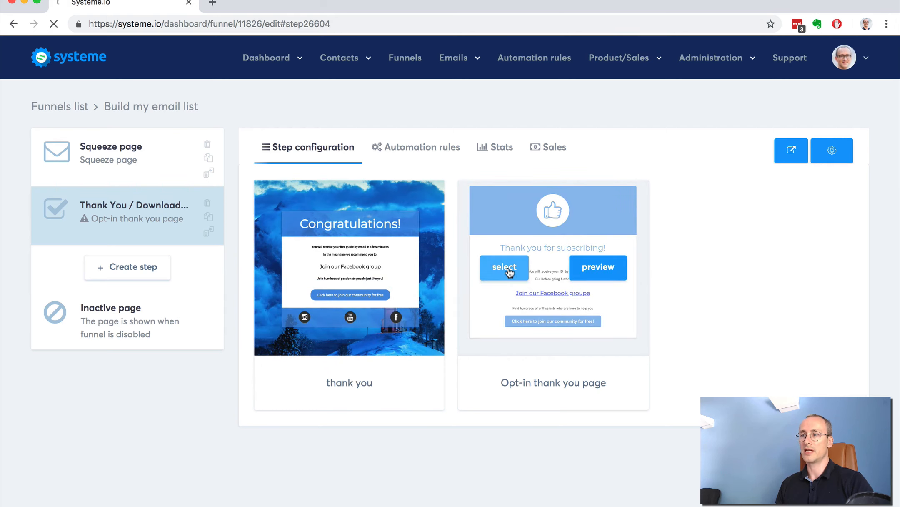
pyautogui.click(508, 270)
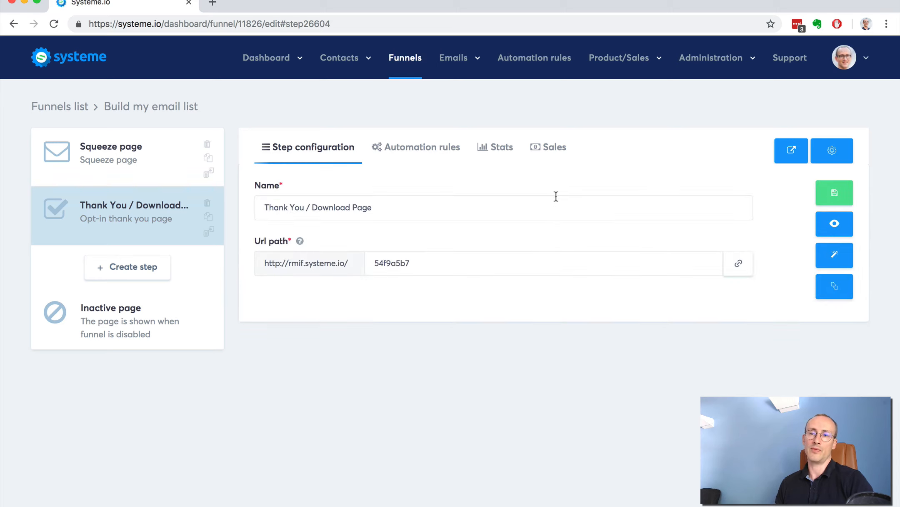
pyautogui.click(833, 196)
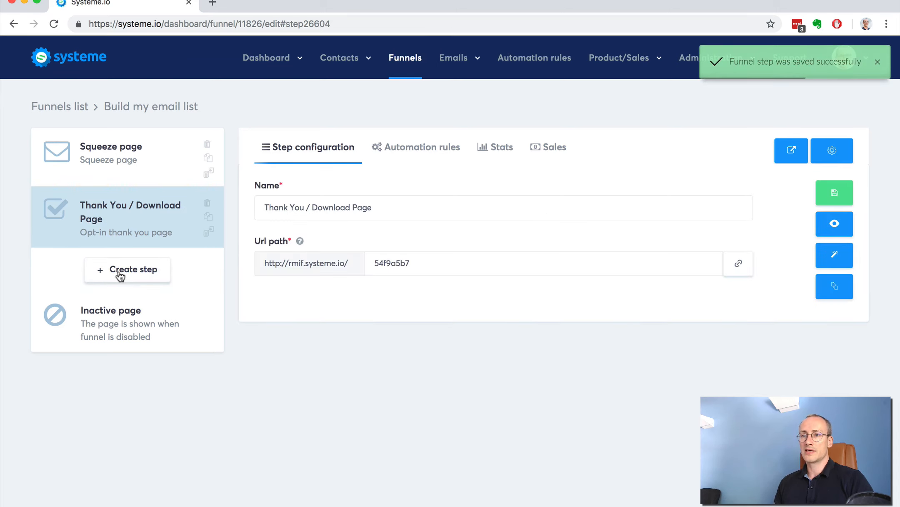
# - Create a new funnel step named "Sales pages" with the type Sales page
pyautogui.click(120, 272)
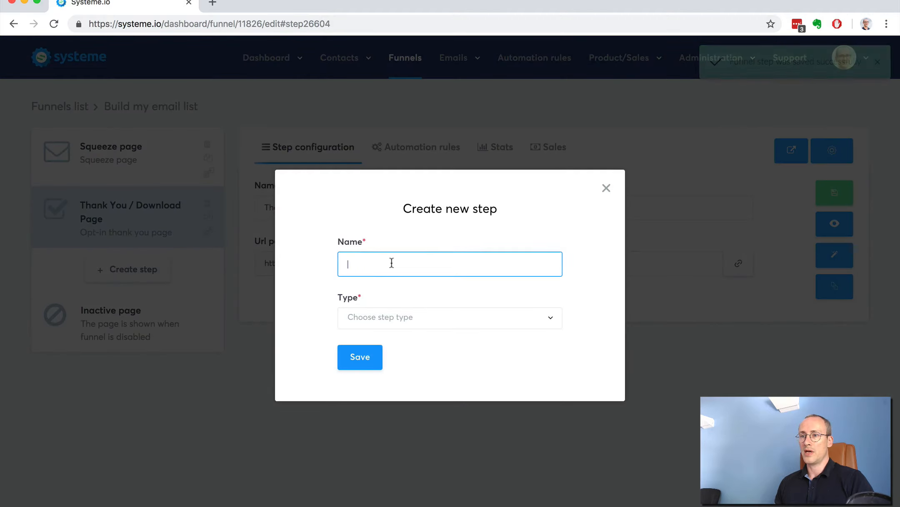
pyautogui.write('Salesp')
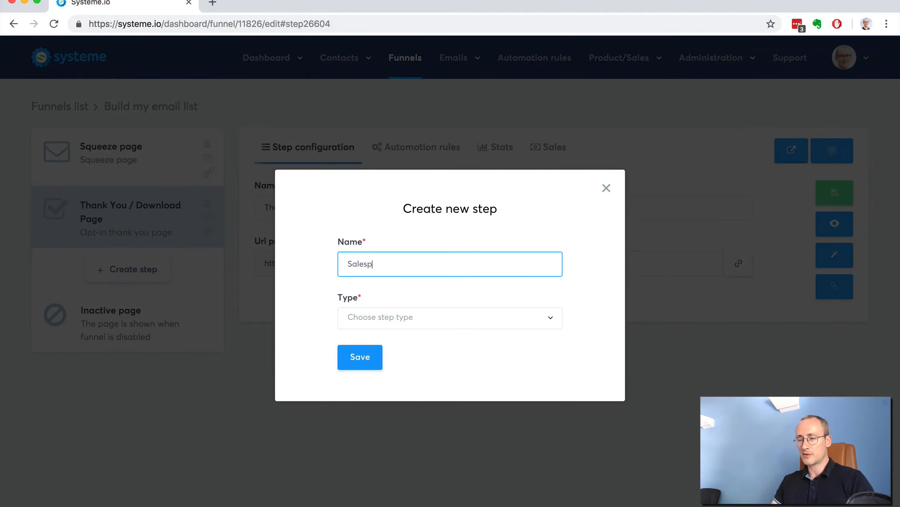
pyautogui.press('BackSpace')
pyautogui.write('pages')
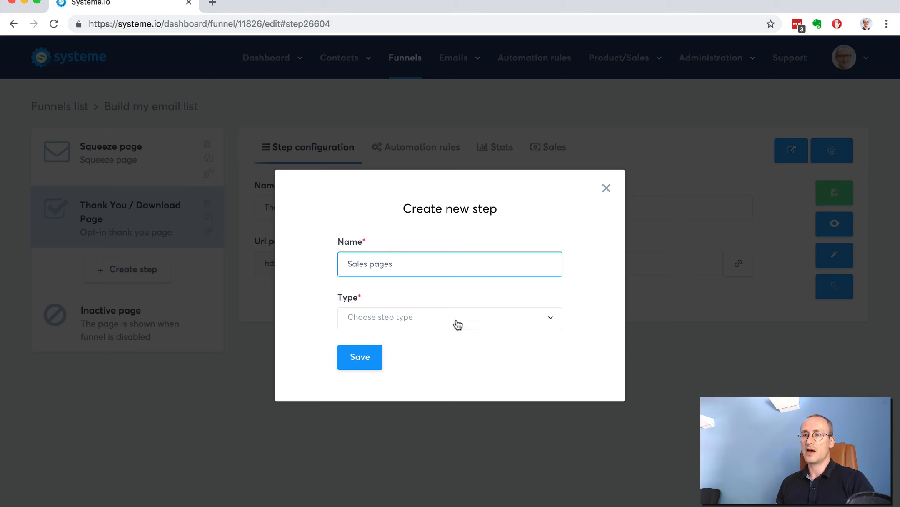
pyautogui.click(458, 324)
pyautogui.scroll(-2, 452, 423)
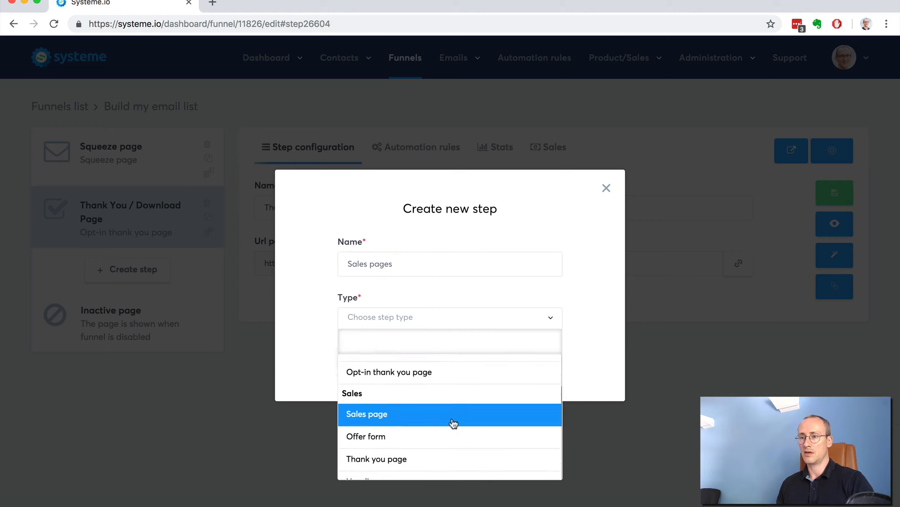
pyautogui.scroll(-1, 453, 423)
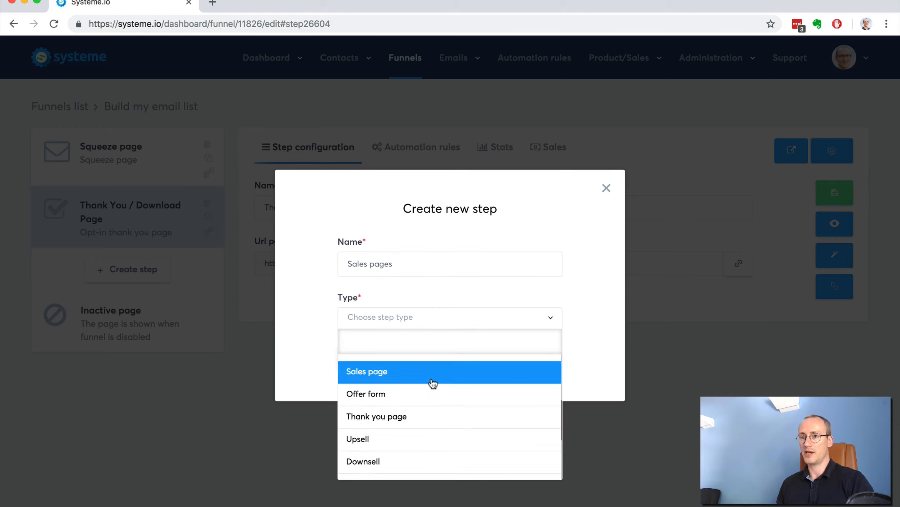
pyautogui.click(428, 380)
pyautogui.click(364, 359)
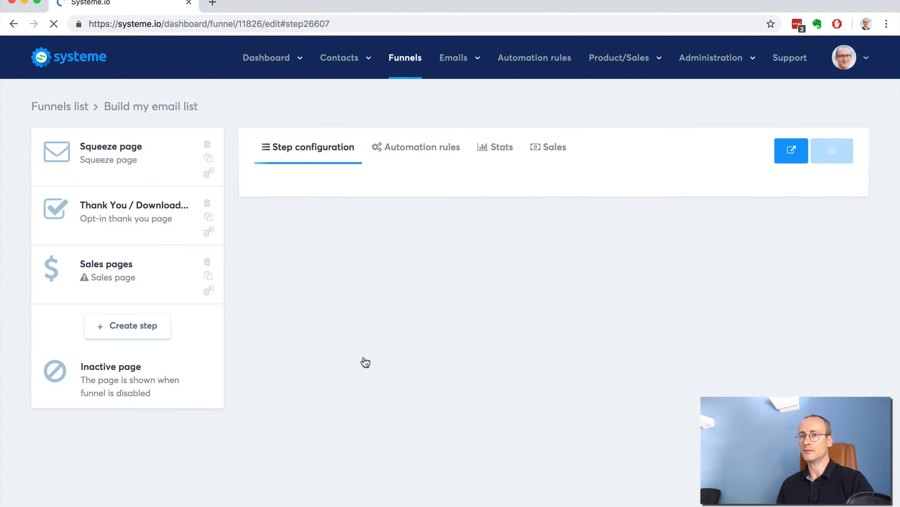
# - Apply the "Long sales page" template to the Sales pages step and save the step
pyautogui.click(164, 294)
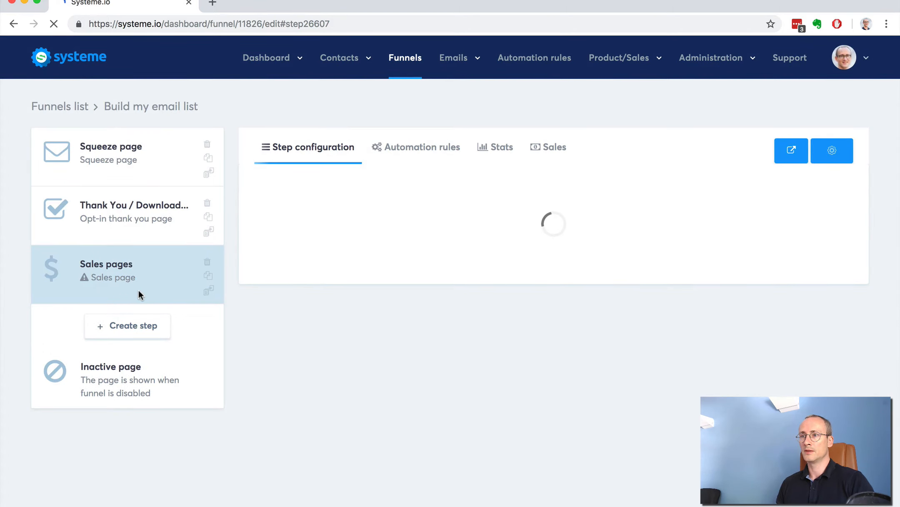
pyautogui.moveTo(412, 273)
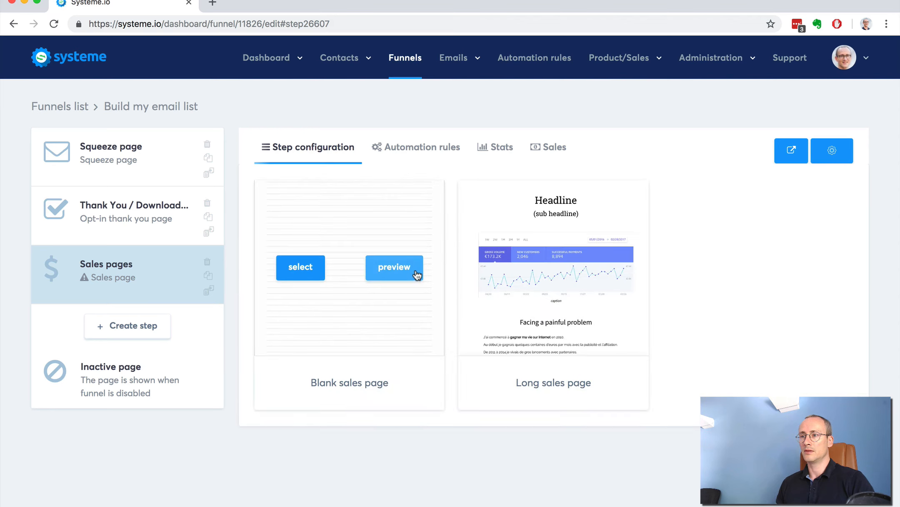
pyautogui.moveTo(557, 260)
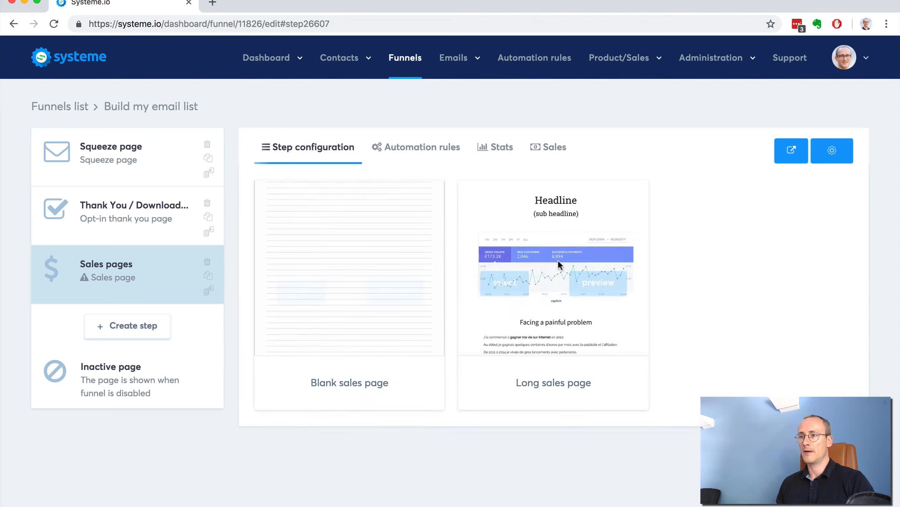
pyautogui.click(512, 273)
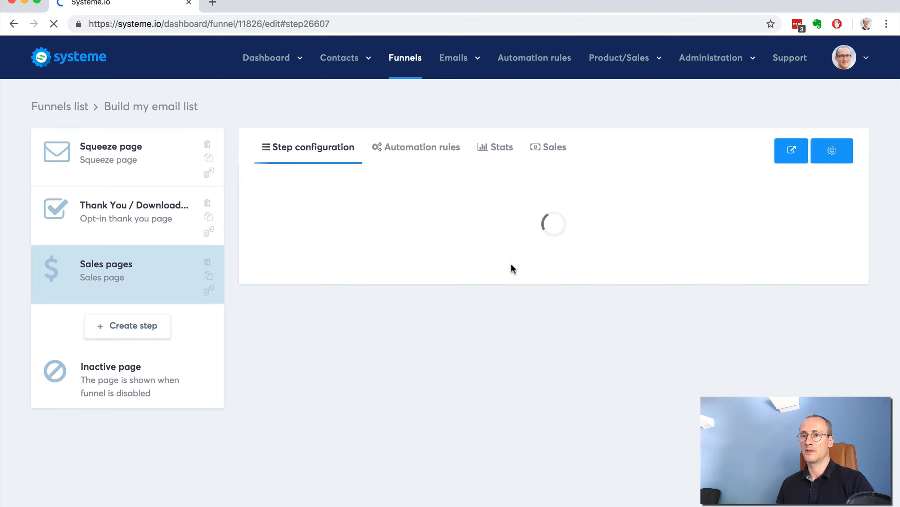
pyautogui.click(832, 201)
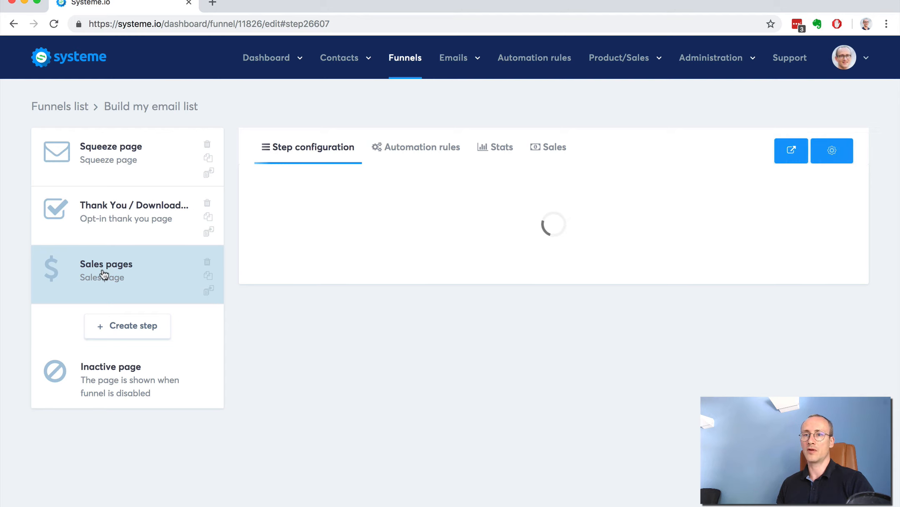
# - Move the Sales pages step between the squeeze page and the thank-you page, and open the squeeze page's step configuration
pyautogui.moveTo(120, 288); pyautogui.dragTo(116, 213)
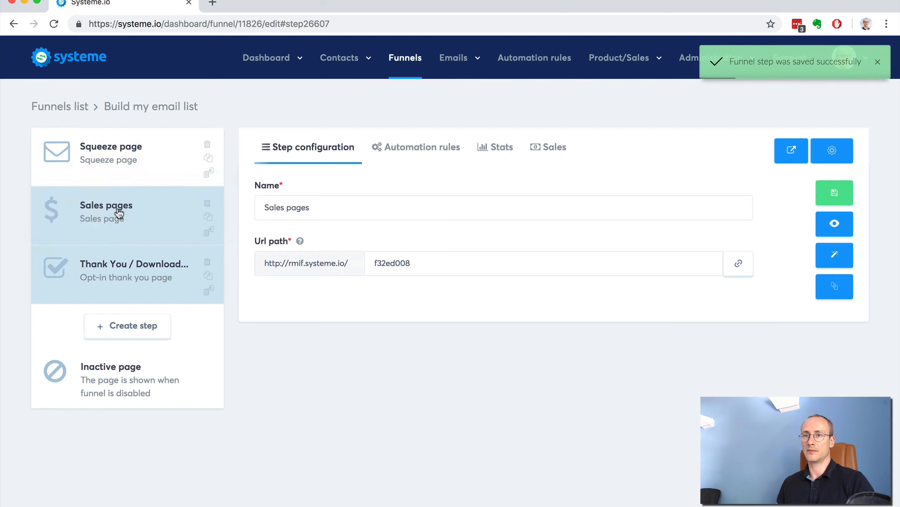
pyautogui.click(108, 158)
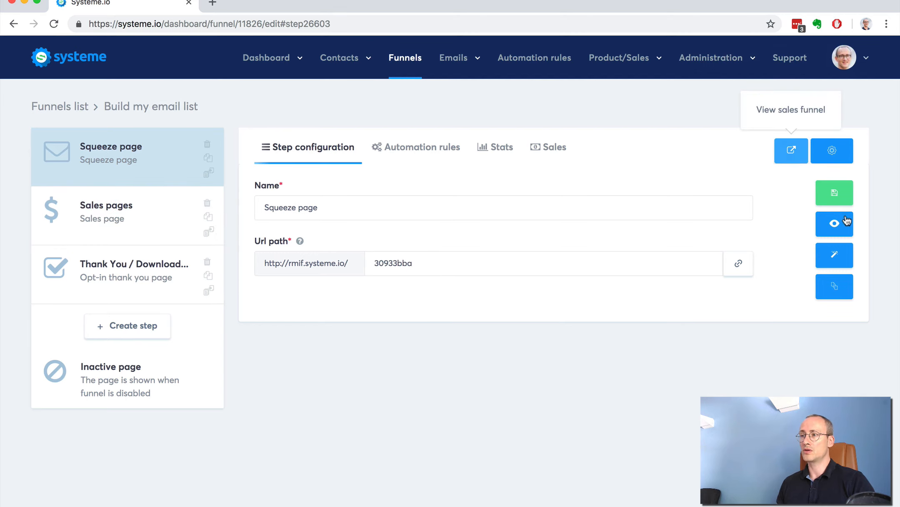
# - Open the squeeze page in the page editor and set its SEO title to "Join our affiliate program" in the page settings
pyautogui.click(835, 255)
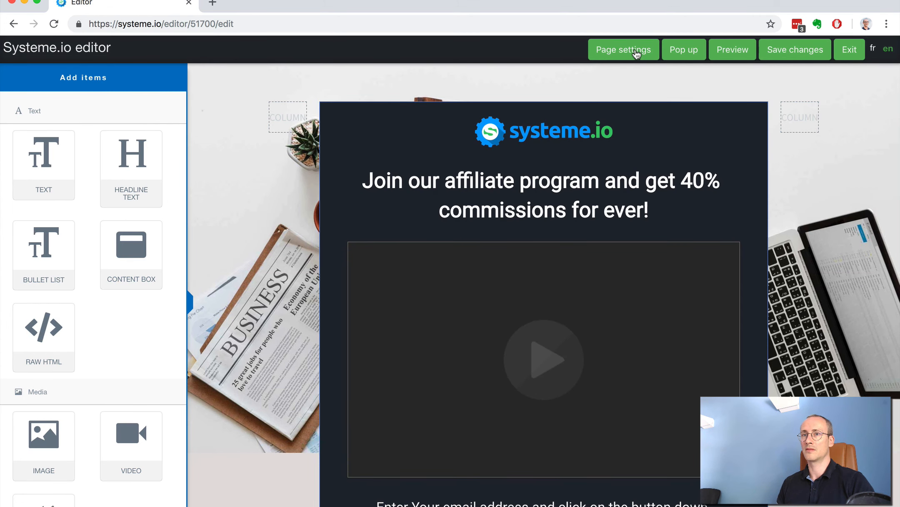
pyautogui.click(635, 54)
pyautogui.scroll(-5, 83, 231)
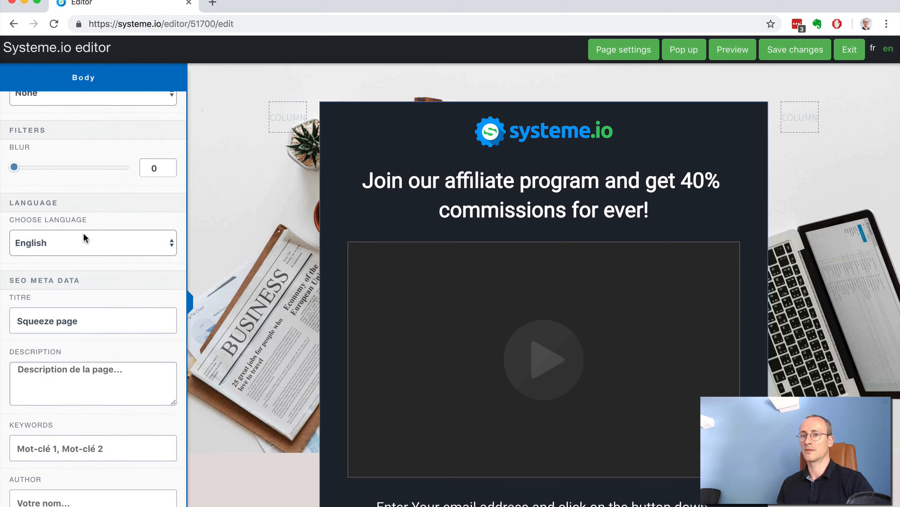
pyautogui.scroll(-3, 83, 231)
pyautogui.moveTo(85, 225); pyautogui.dragTo(19, 225)
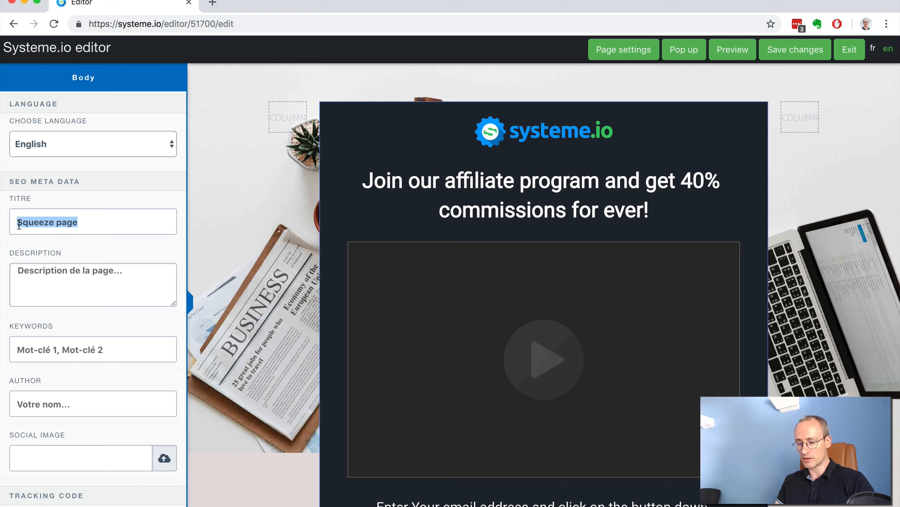
pyautogui.write('J')
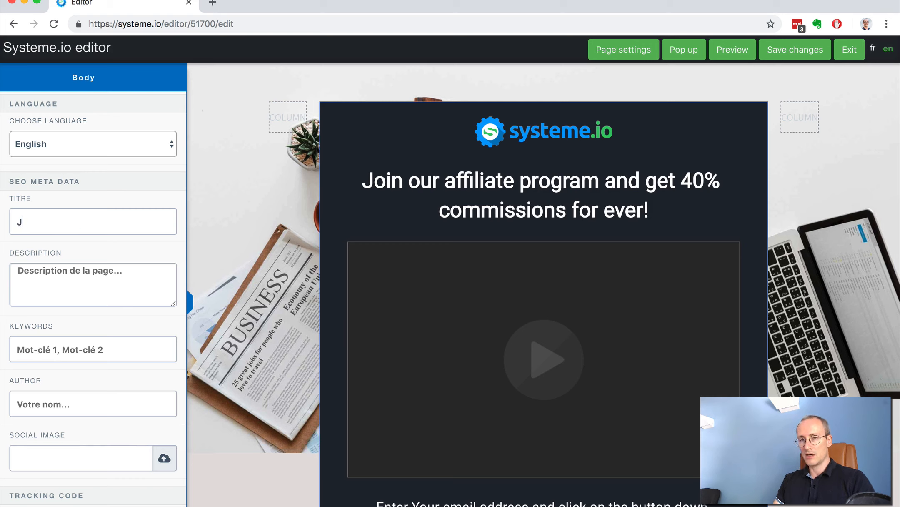
pyautogui.write('oin our affiliate program')
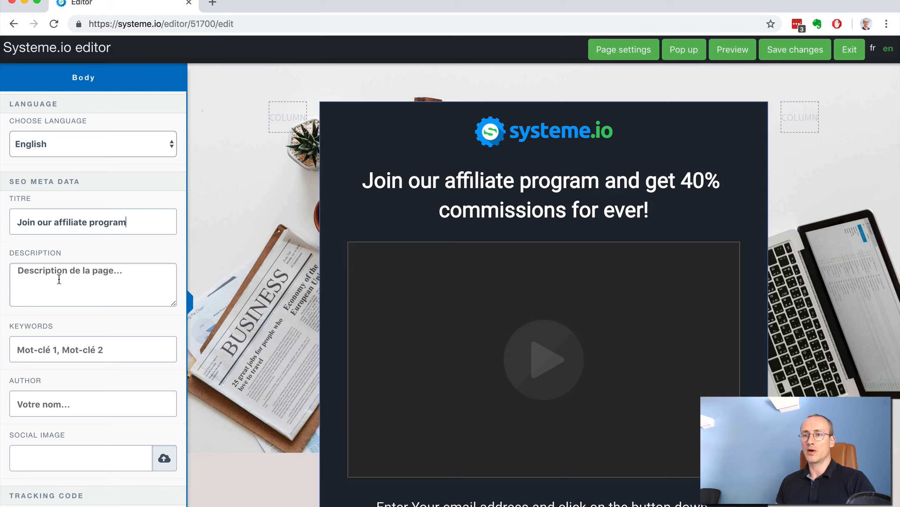
# - Examine the header and footer tracking code fields in the page settings, and return to the list of addable items
pyautogui.scroll(-5, 60, 283)
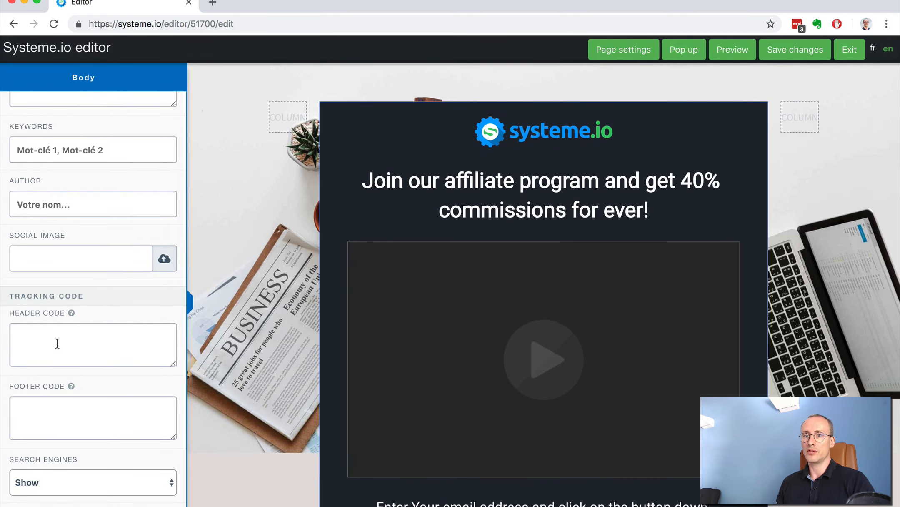
pyautogui.click(57, 343)
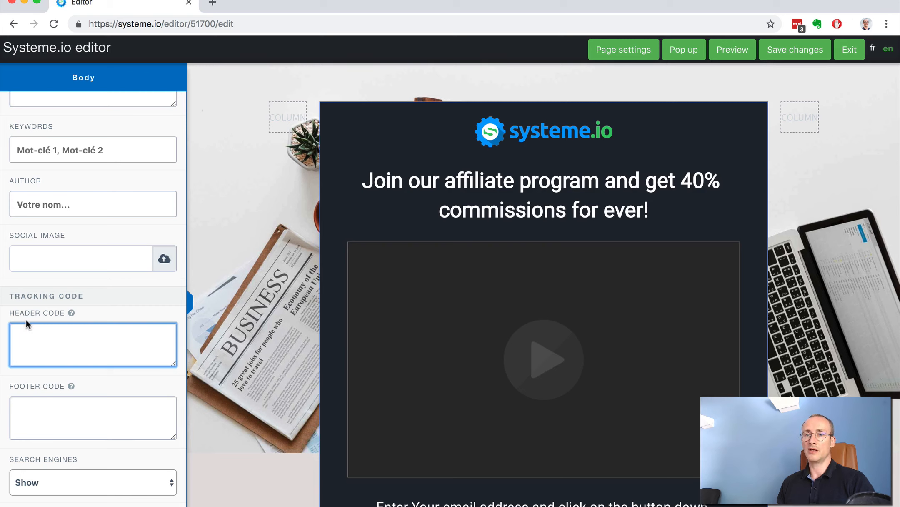
pyautogui.click(20, 399)
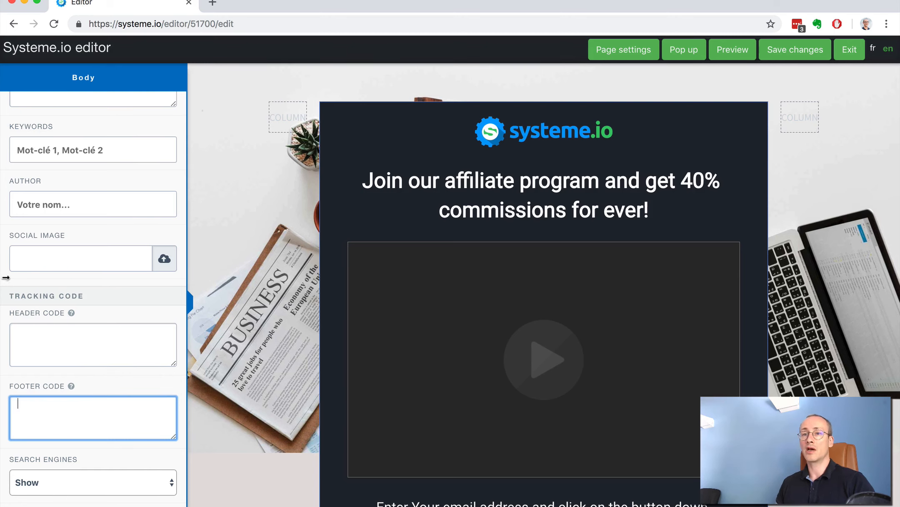
pyautogui.scroll(15, 6, 277)
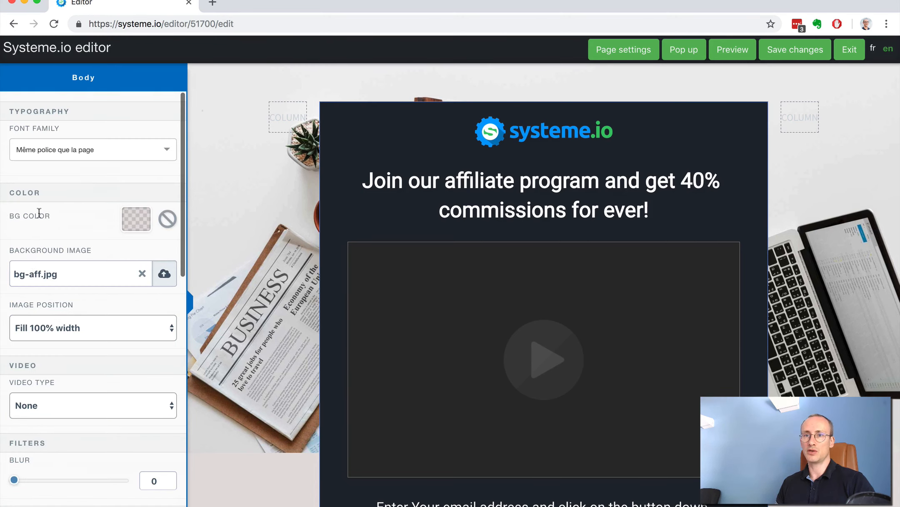
pyautogui.click(297, 88)
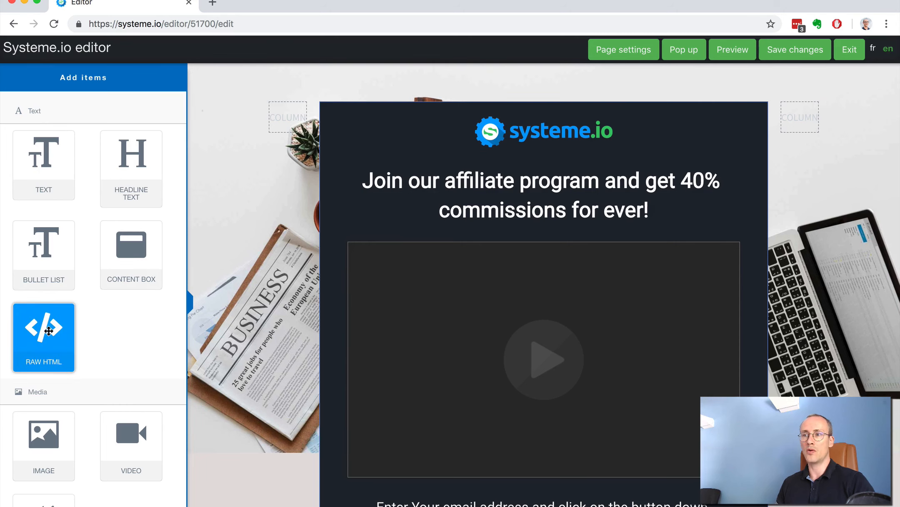
# - Insert a Raw HTML element between the headline and the video, and clear its default HTML code
pyautogui.moveTo(49, 331); pyautogui.dragTo(505, 230)
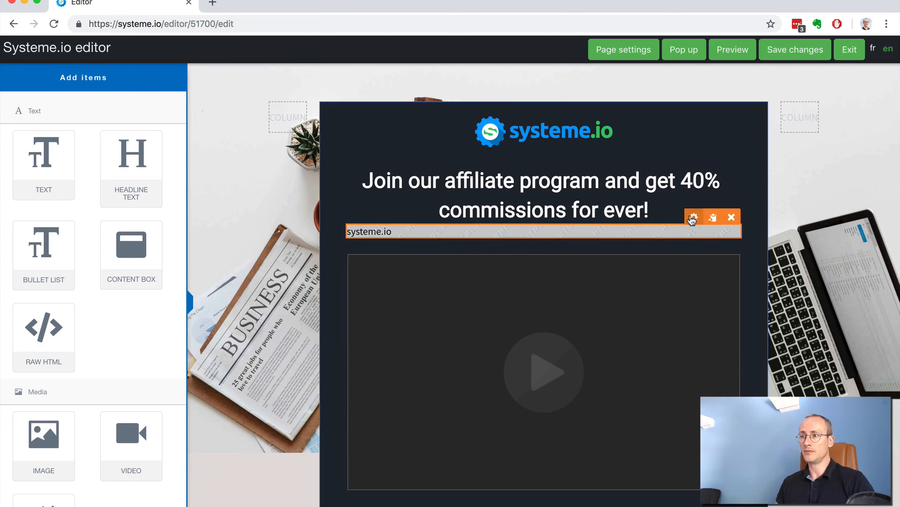
pyautogui.click(692, 219)
pyautogui.click(131, 133)
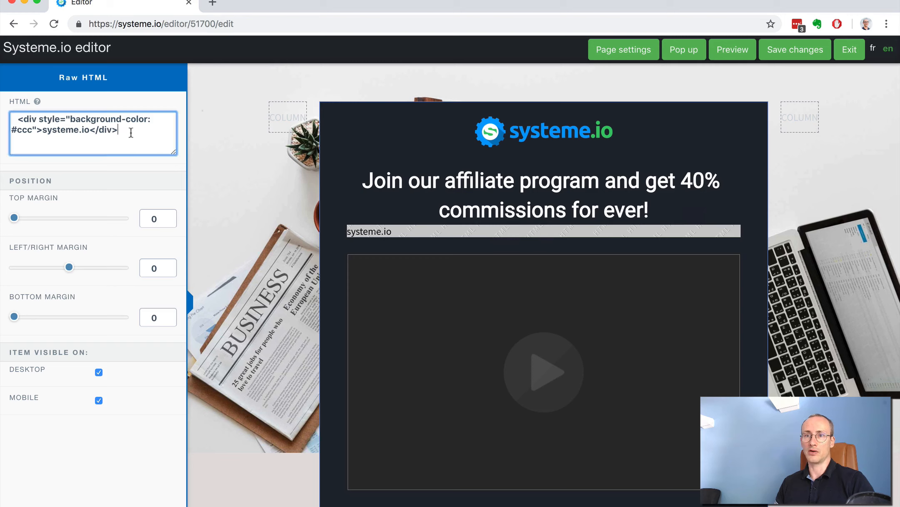
pyautogui.moveTo(131, 132); pyautogui.dragTo(4, 114)
pyautogui.press('BackSpace')
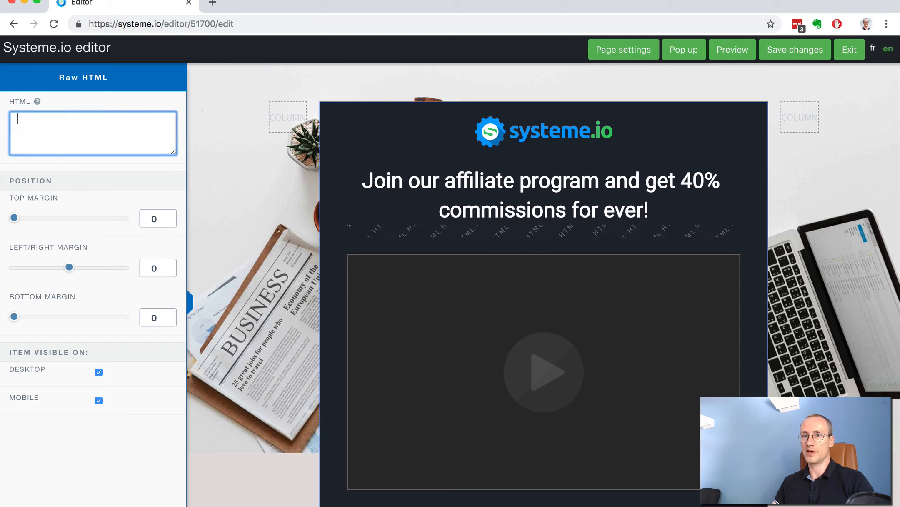
# - Try the sample text "sssssss" as the Raw HTML element's code and erase it
pyautogui.write('sssssss')
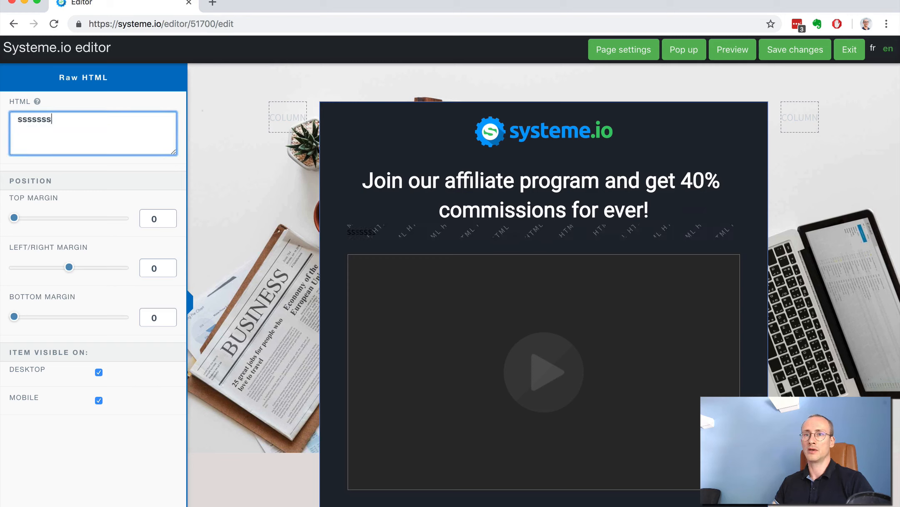
pyautogui.press('BackSpace')
pyautogui.press('BackSpace')
pyautogui.press('BackSpace')
pyautogui.press('BackSpace')
pyautogui.press('BackSpace')
pyautogui.press('BackSpace')
pyautogui.press('BackSpace')
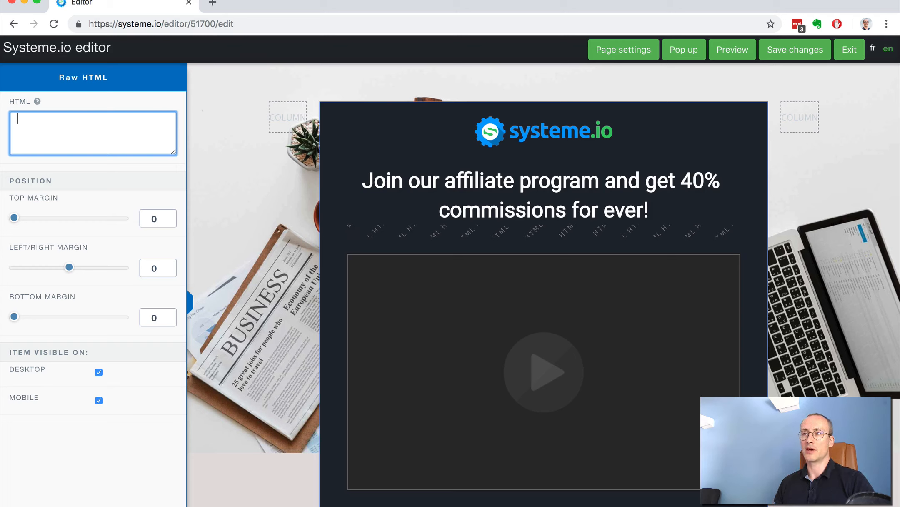